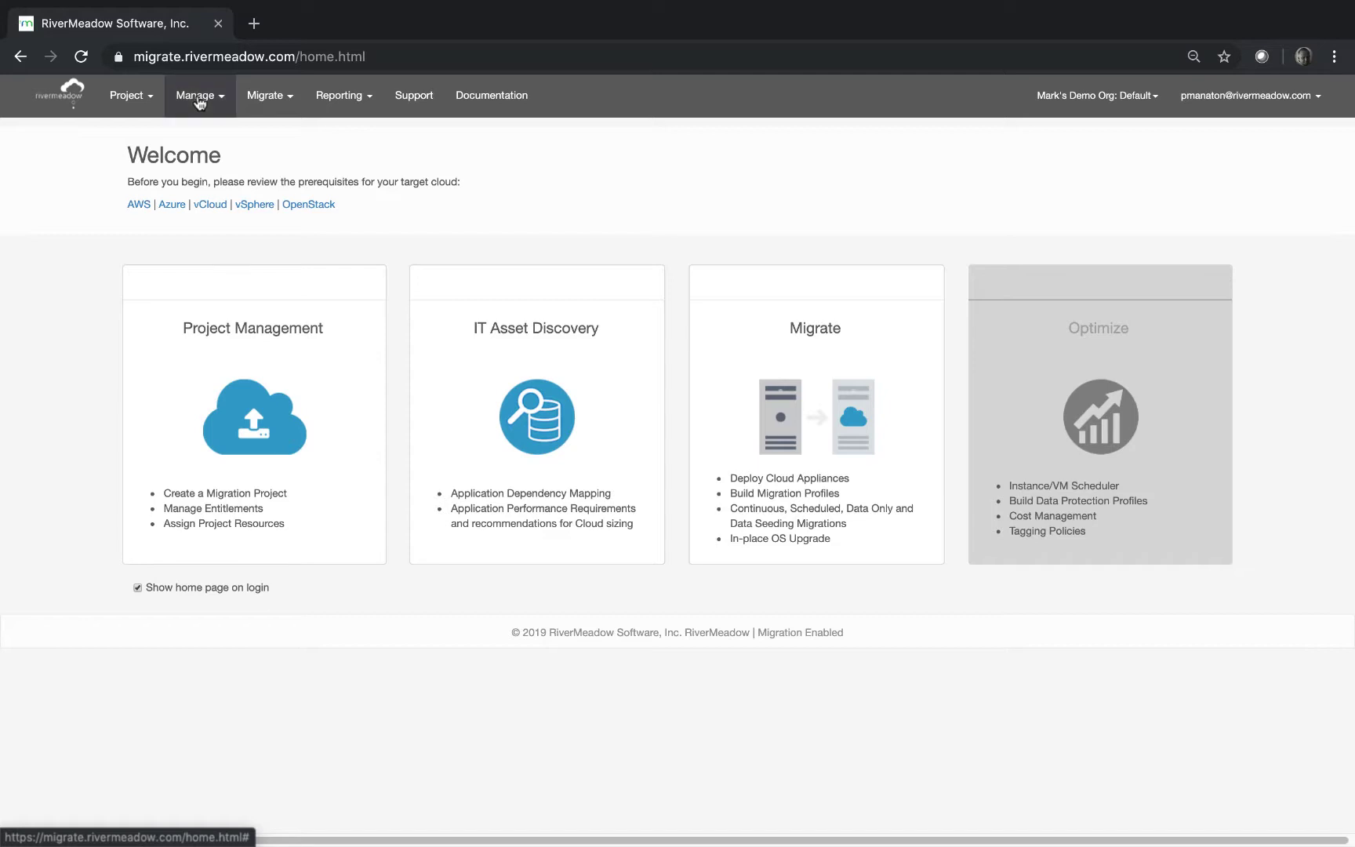
Open Manage > Cloud Appliances to list the target cloud accounts.
click(214, 131)
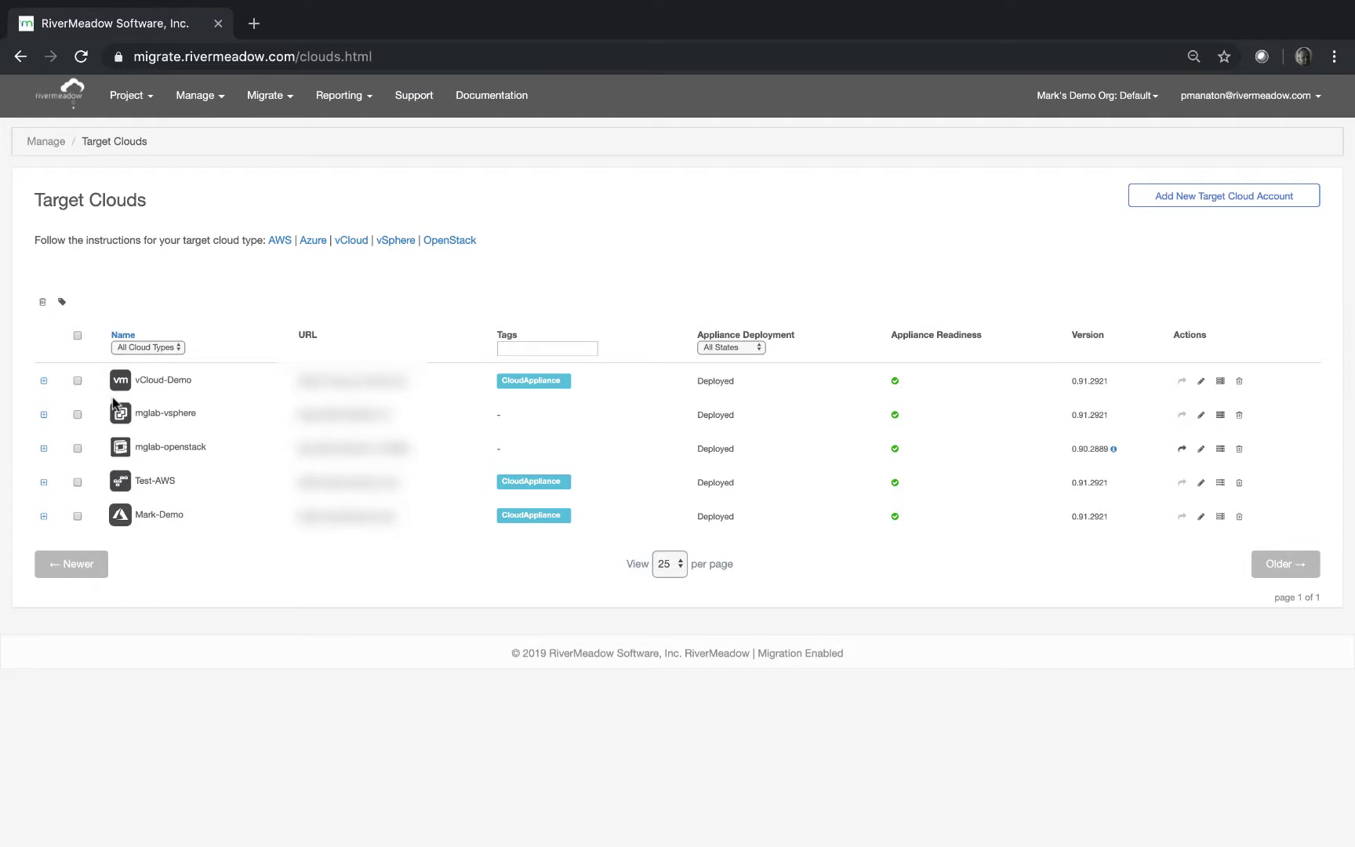
click(1175, 201)
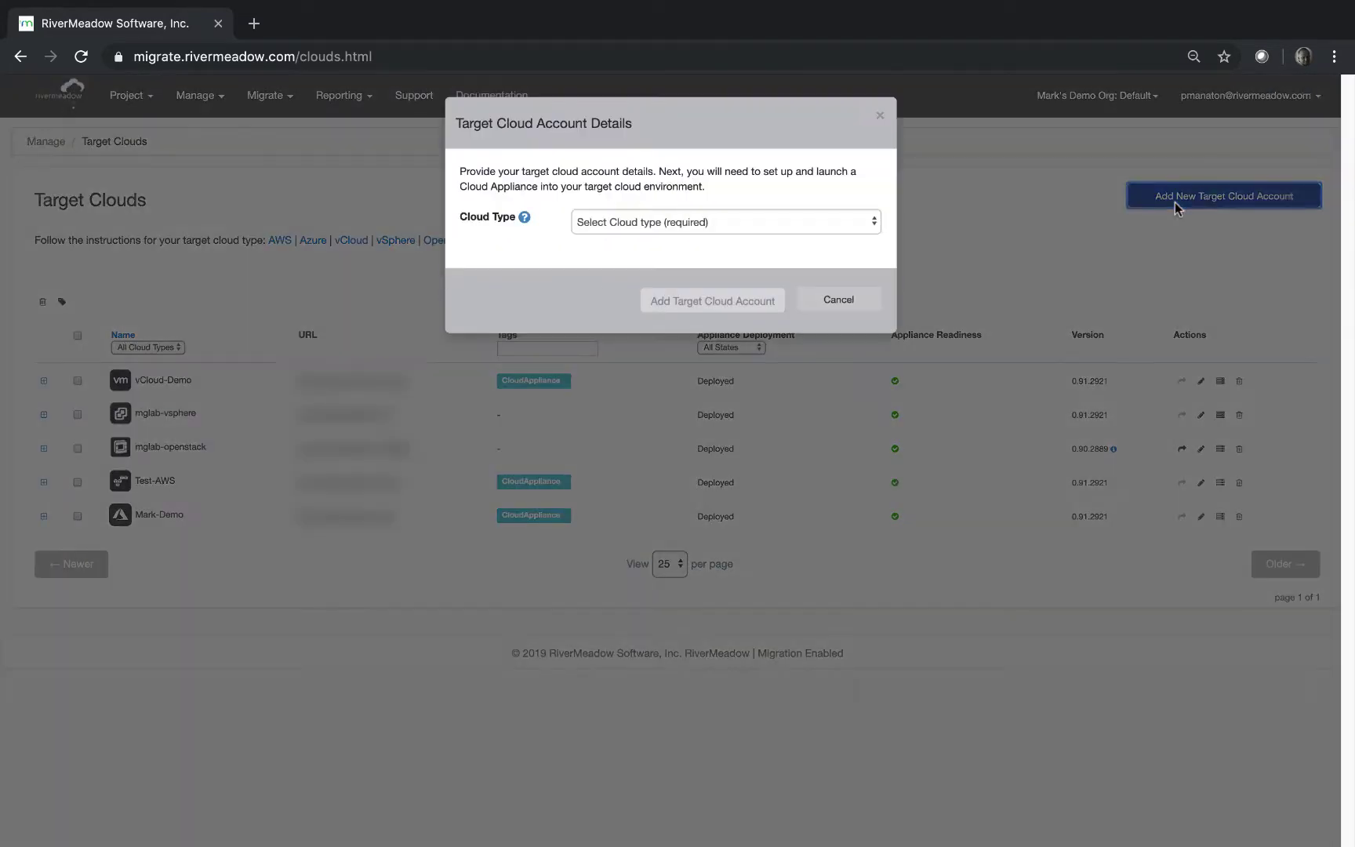
click(702, 221)
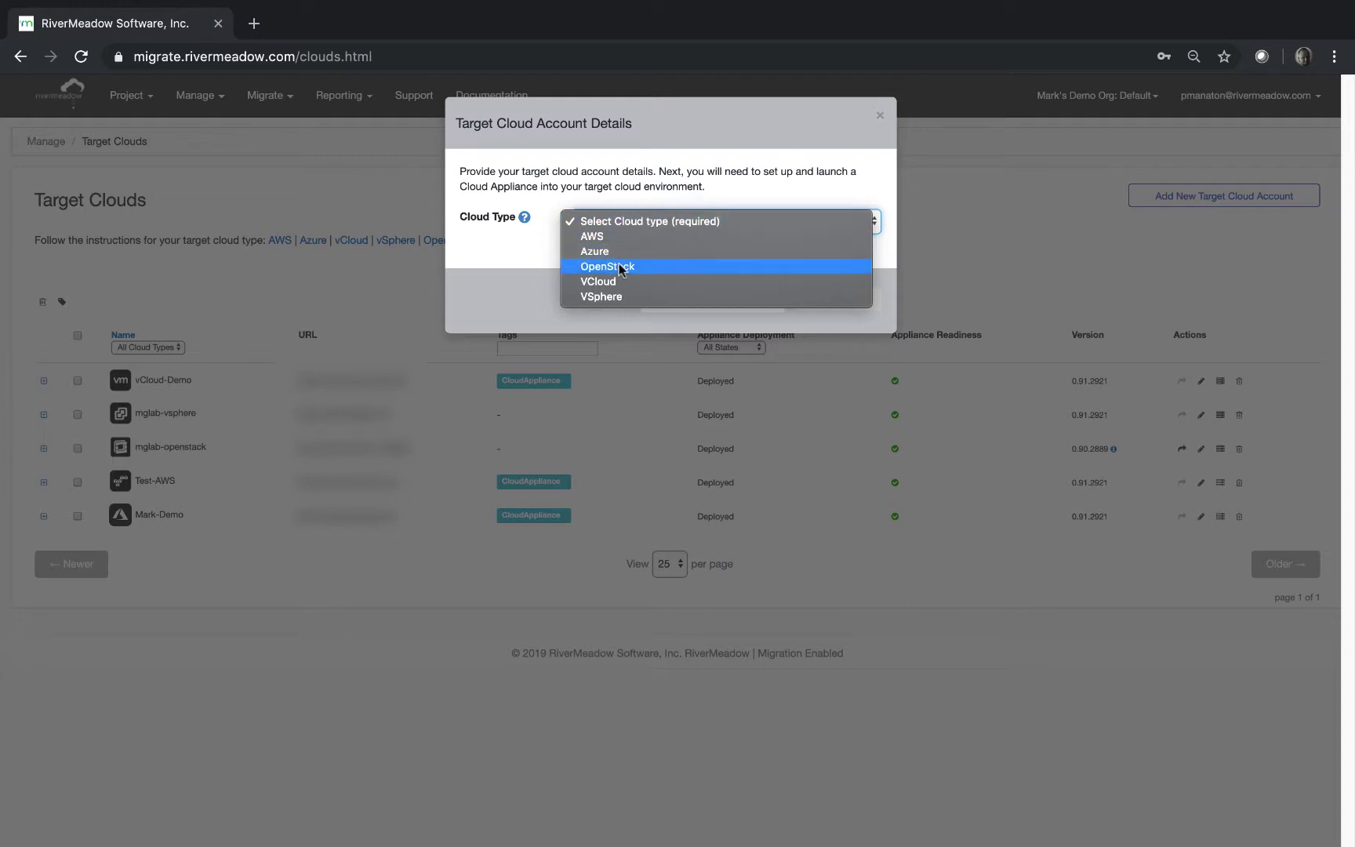
click(620, 297)
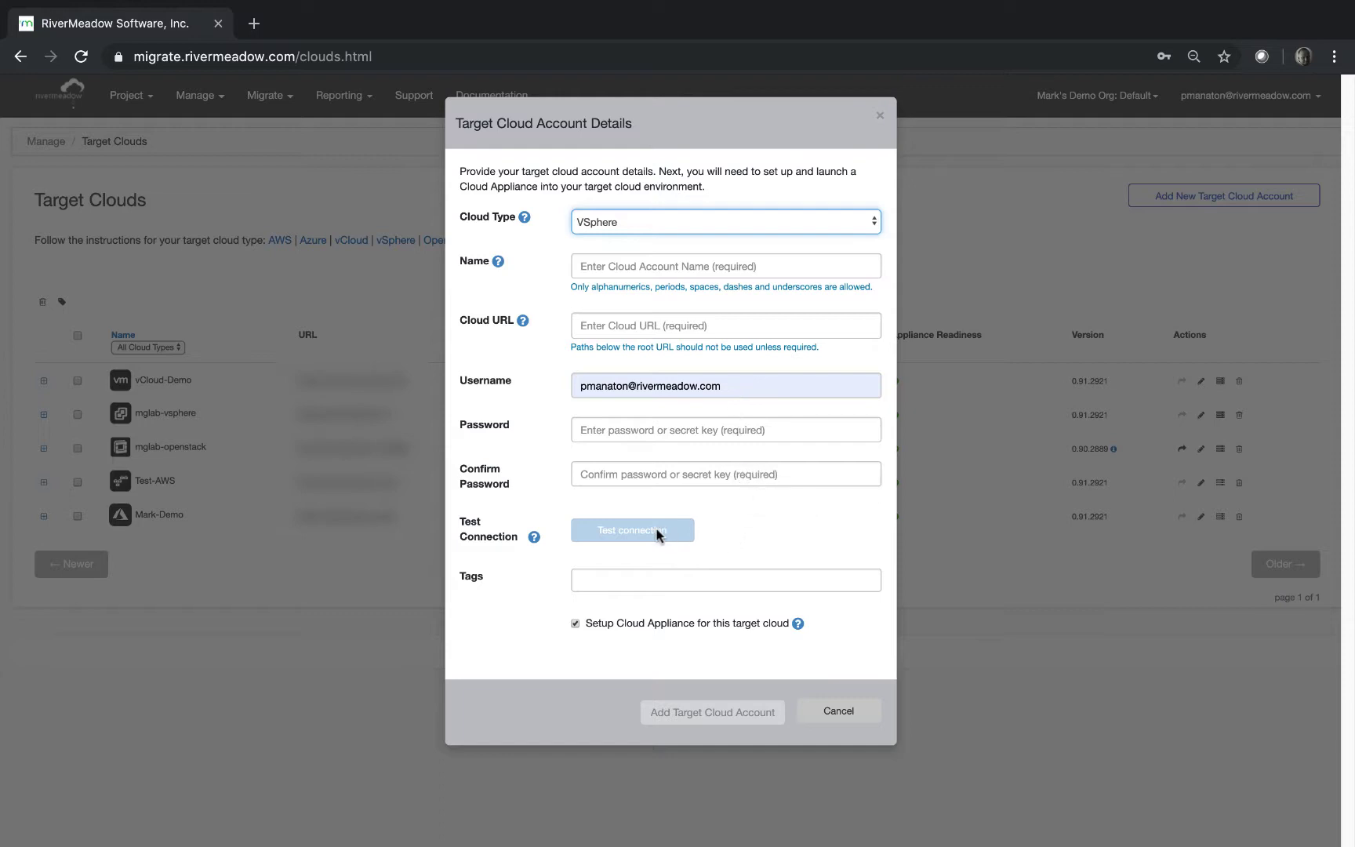
click(837, 715)
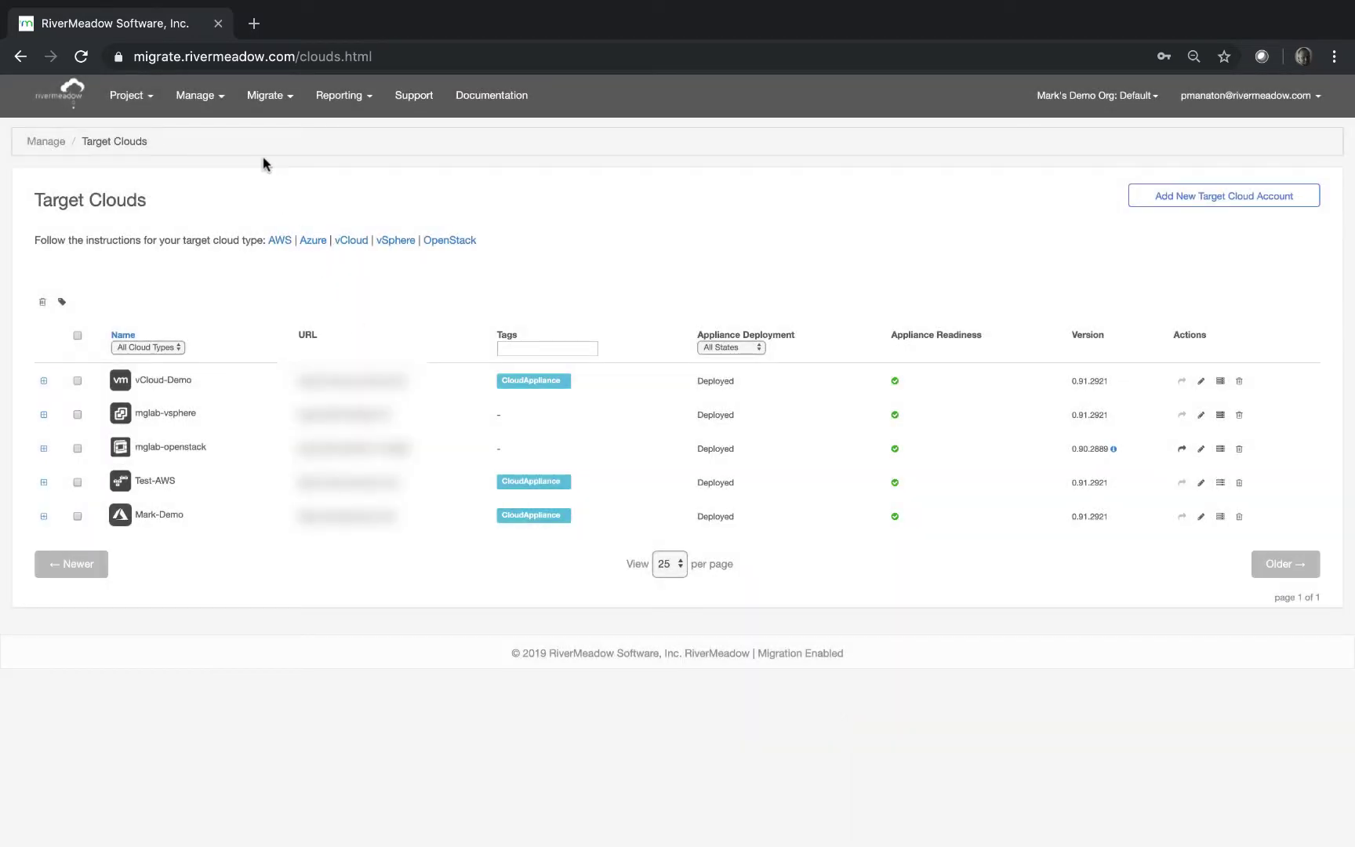
Go to Manage > Source Inventory and open the Add a Source form.
click(198, 95)
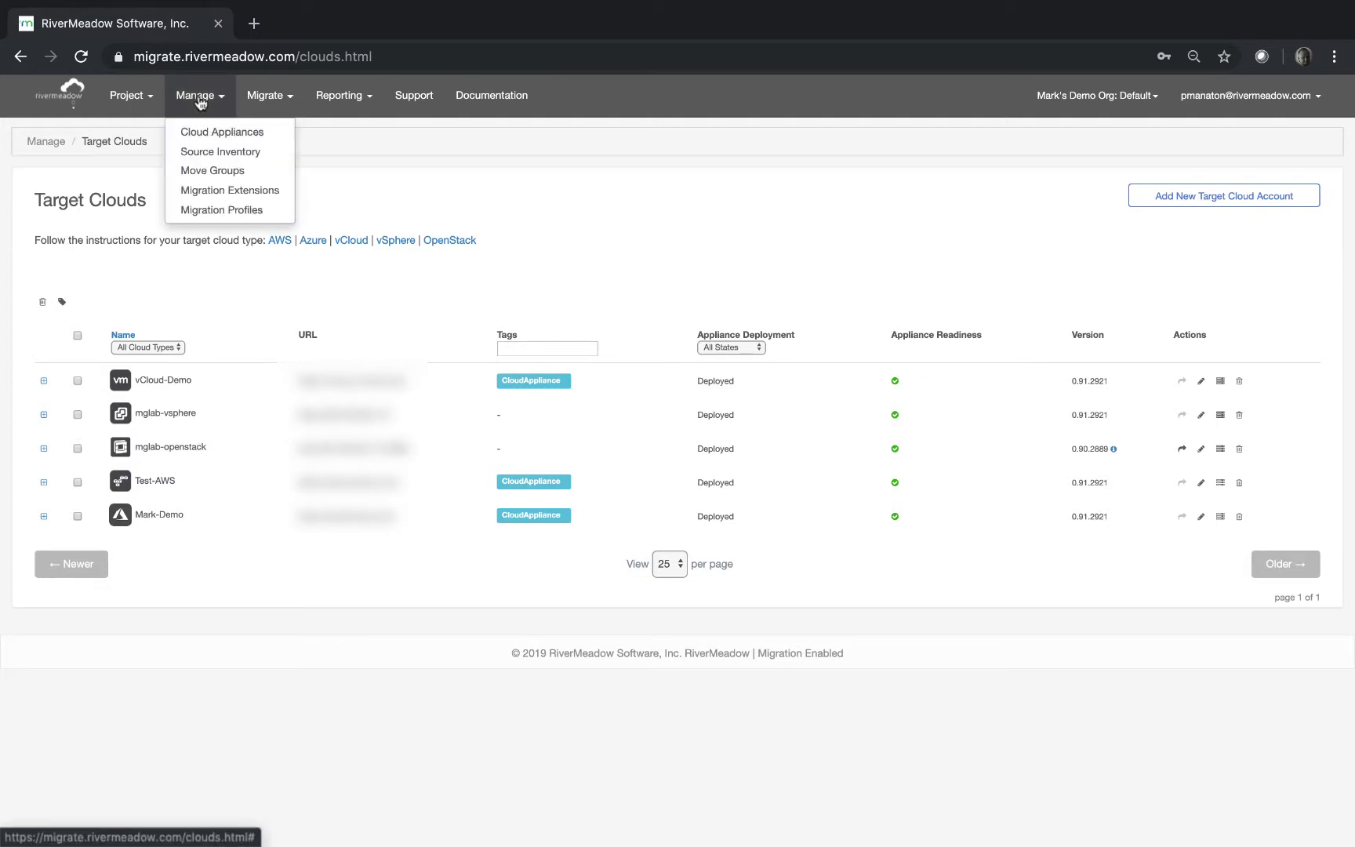
click(210, 150)
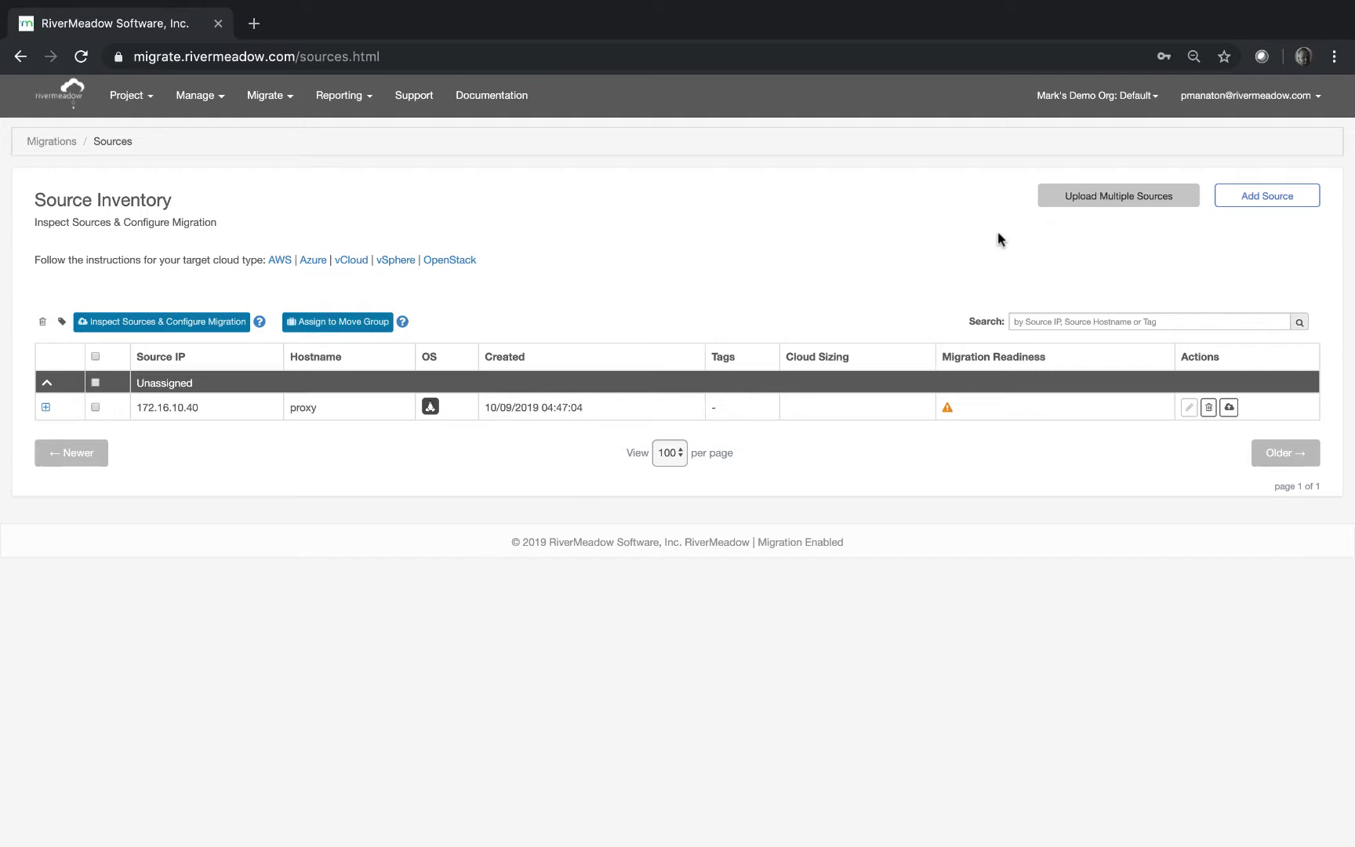
click(1251, 197)
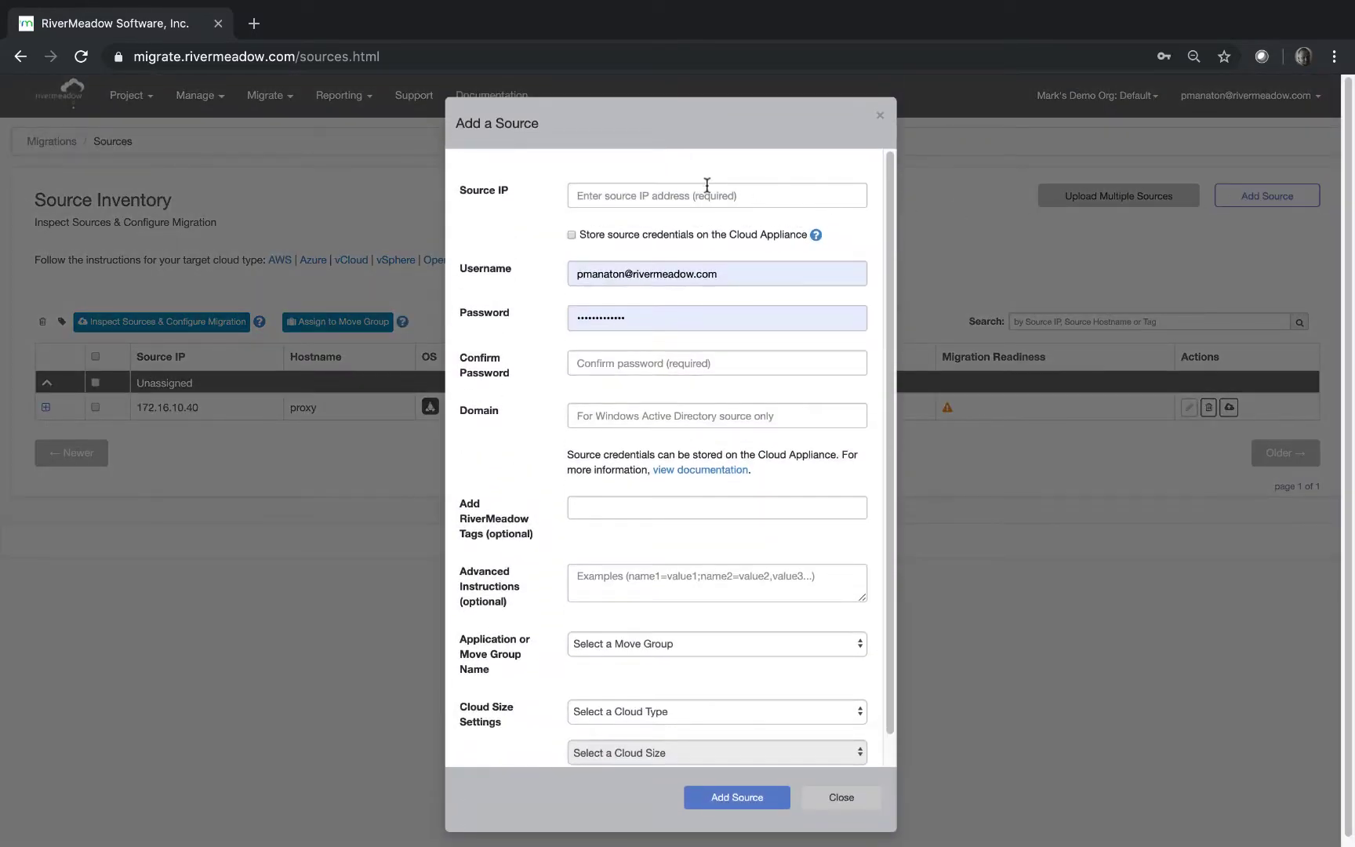
Paste source IP 51.143.158.171, then enter the username, password and password confirmation.
click(700, 196)
right_click(700, 194)
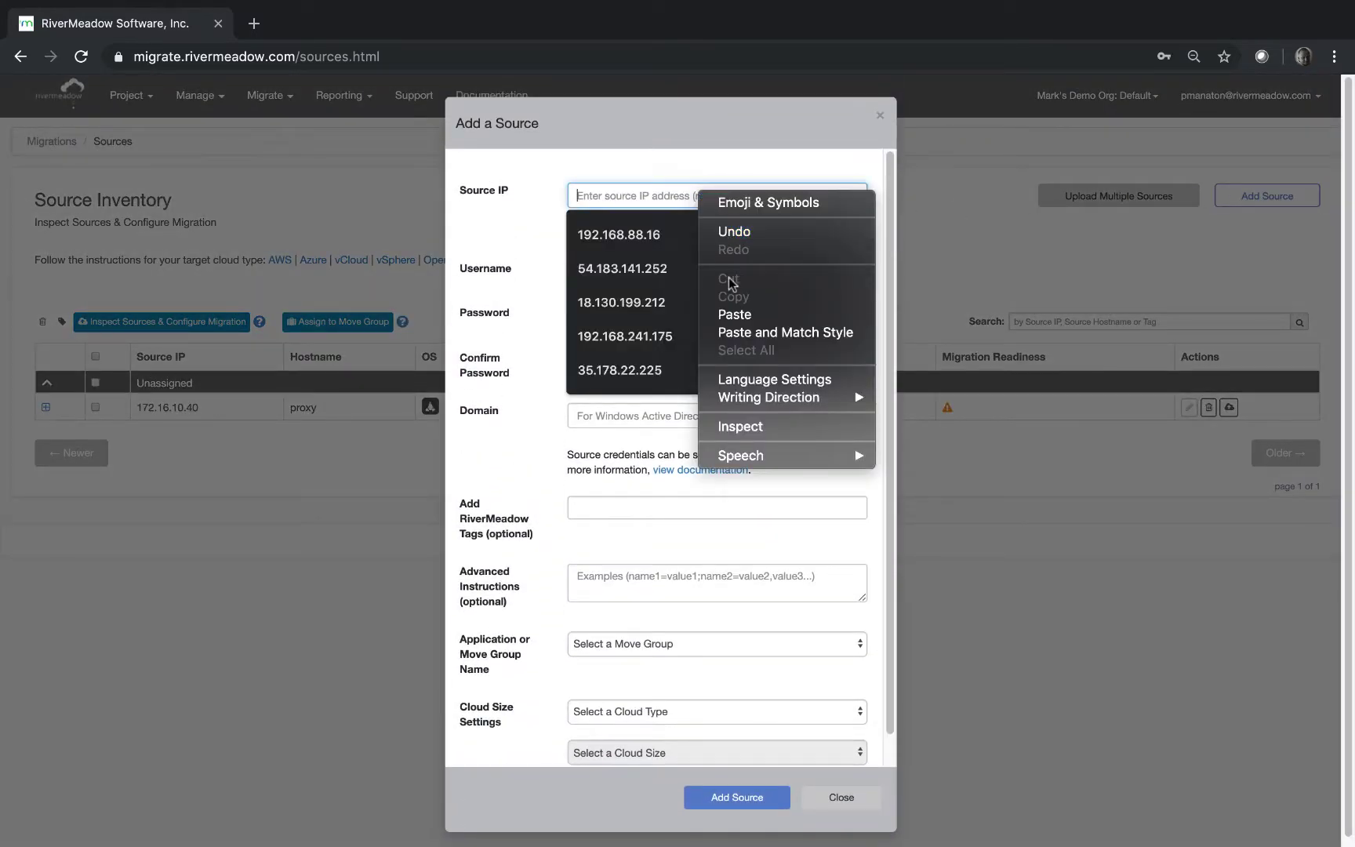
click(736, 315)
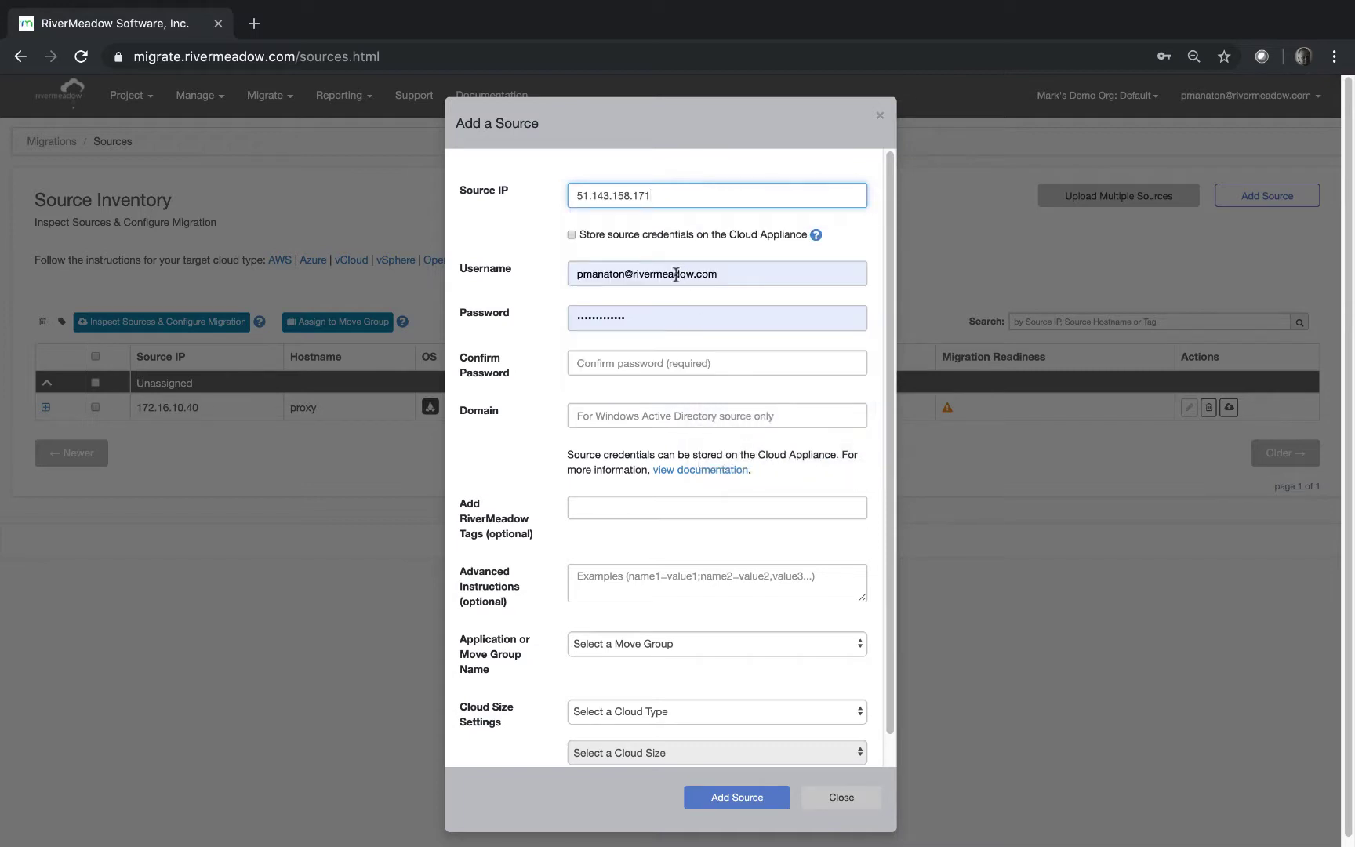
drag(738, 274, 486, 273)
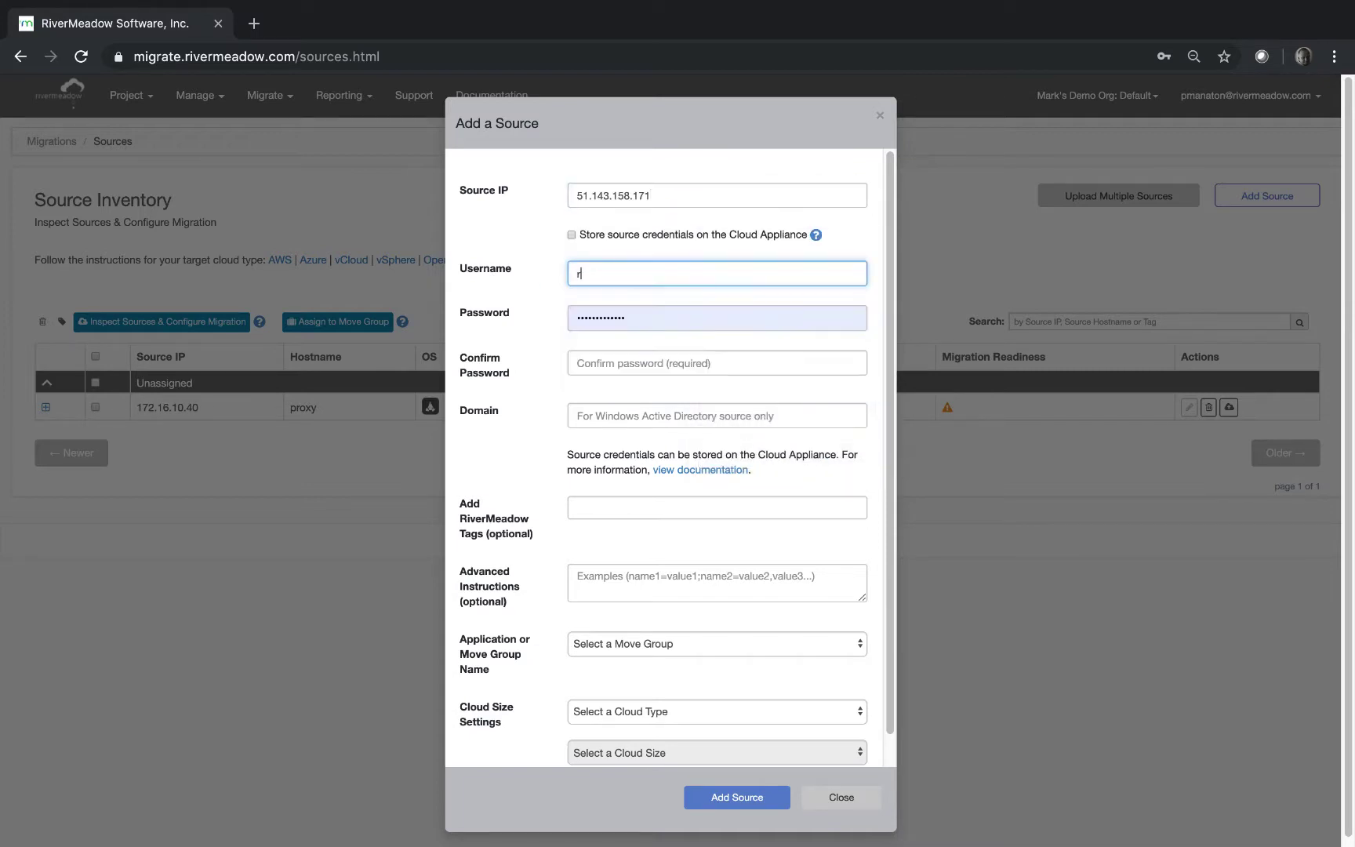
double_click(657, 317)
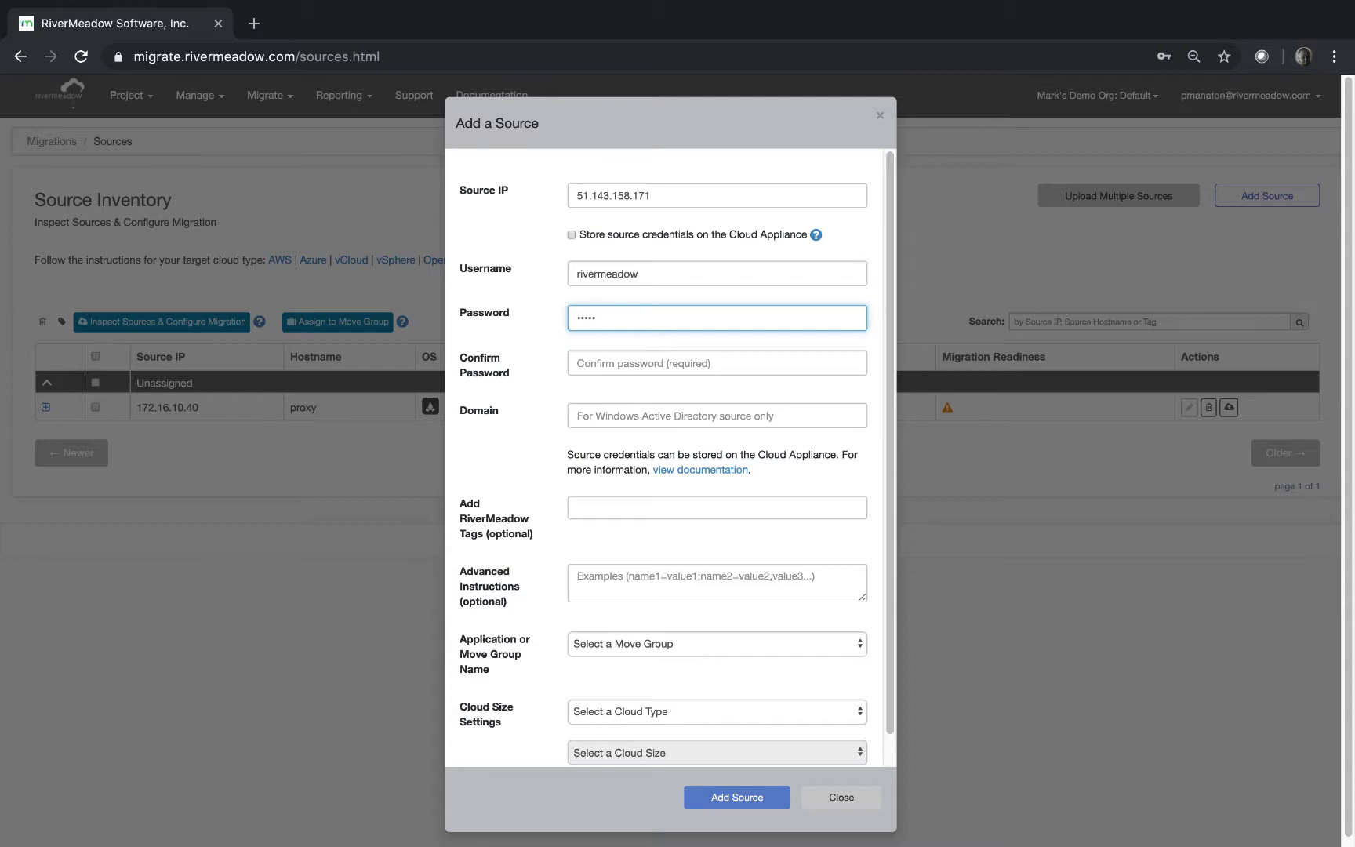
click(642, 364)
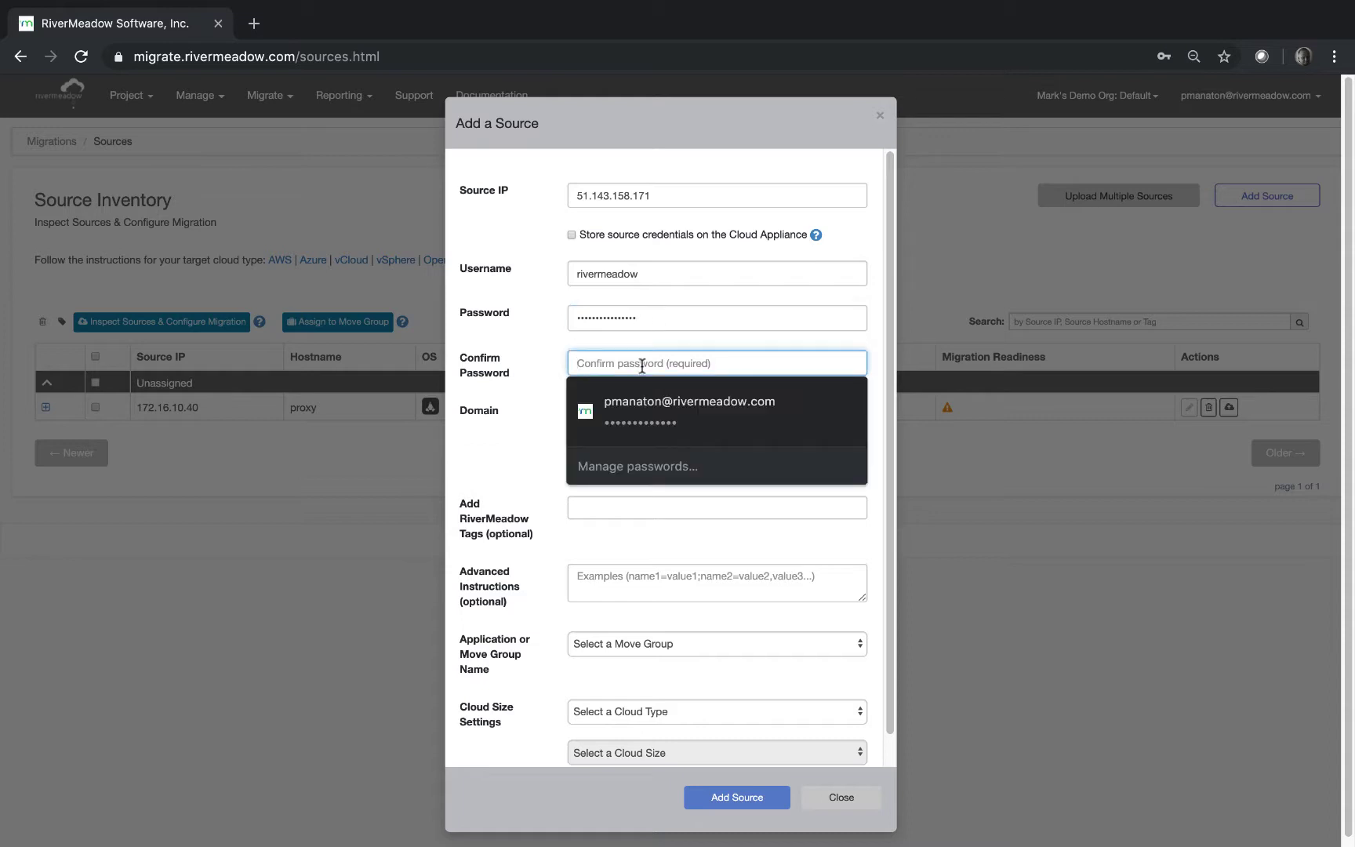
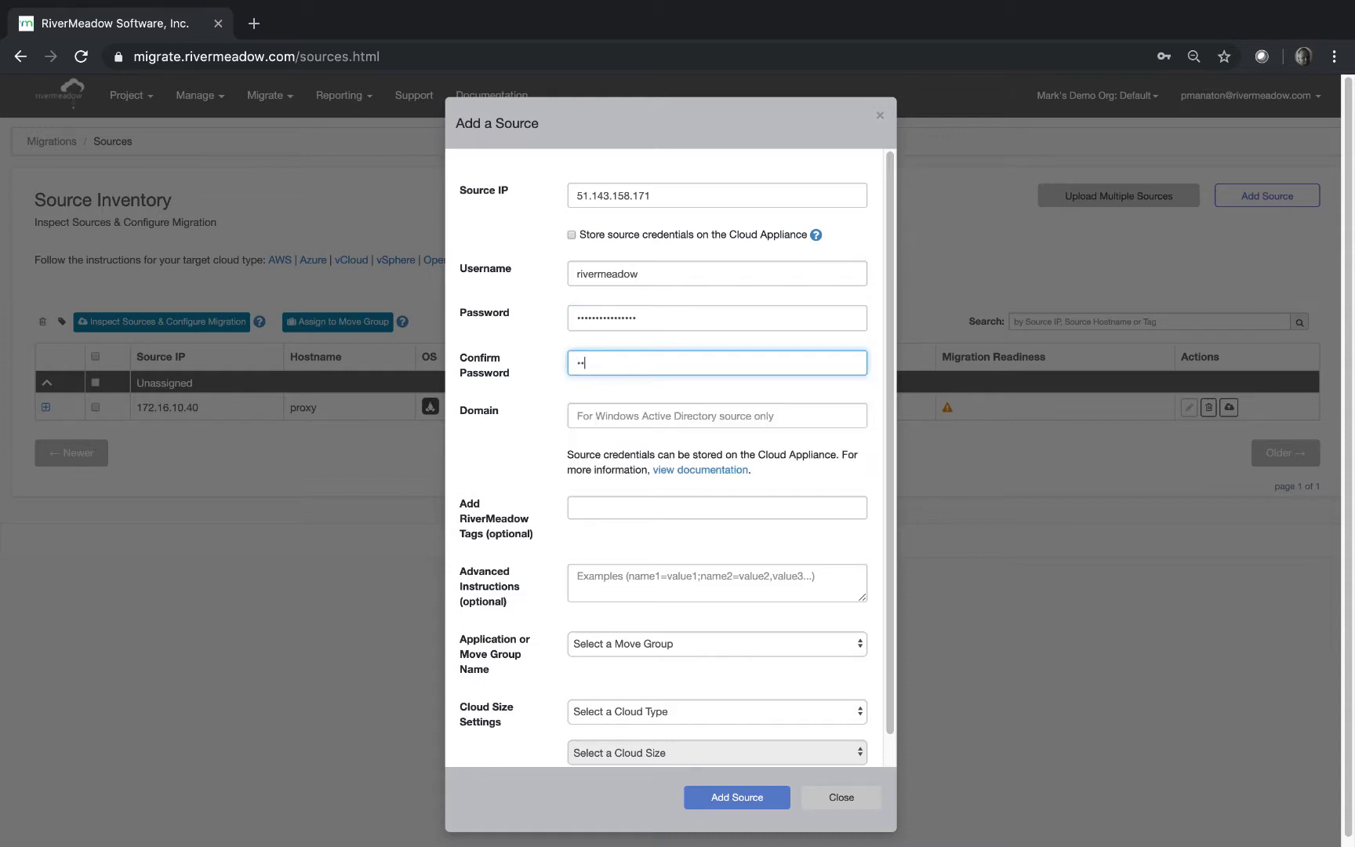
Tag the source PM and Azure, then save the new source.
click(642, 503)
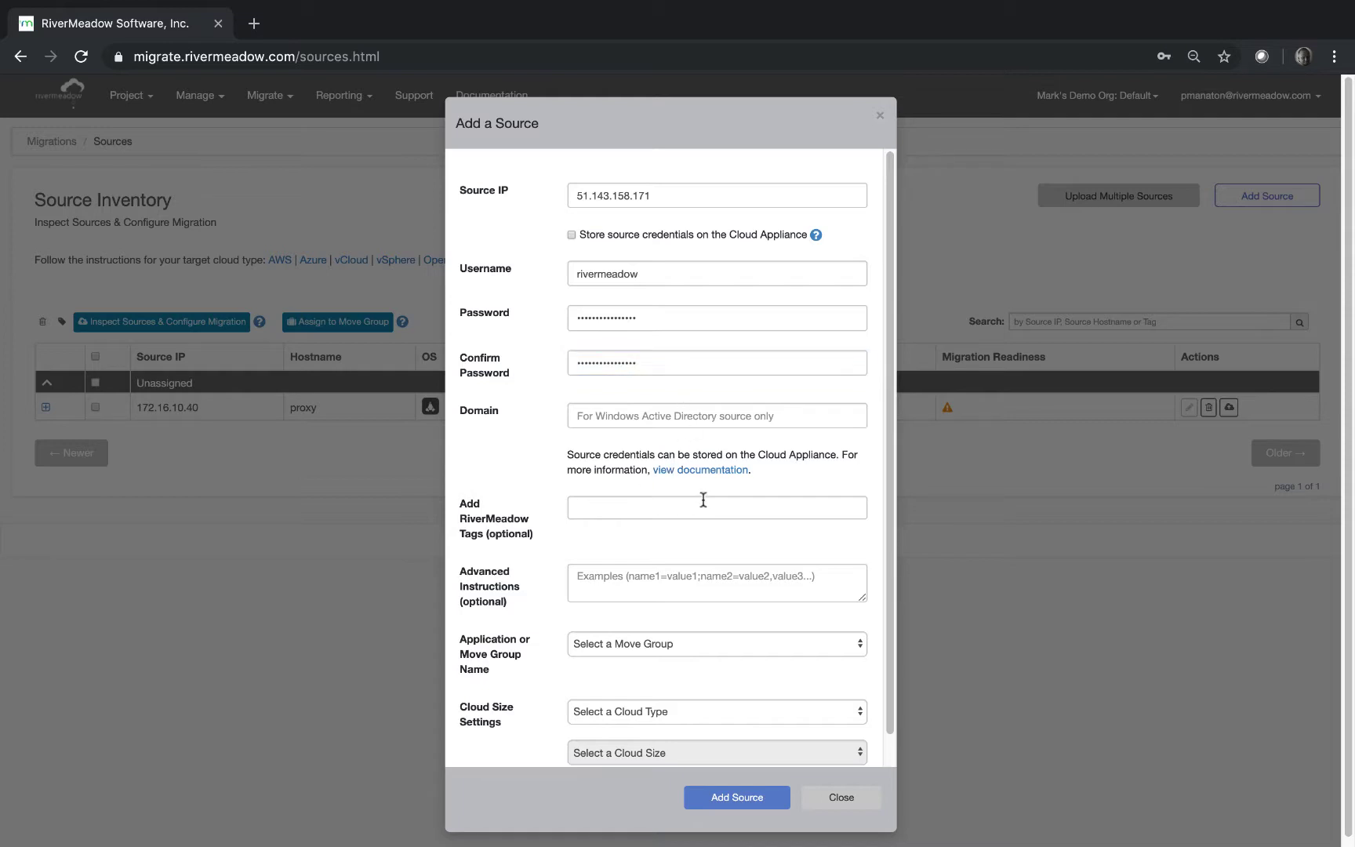
text(PM)
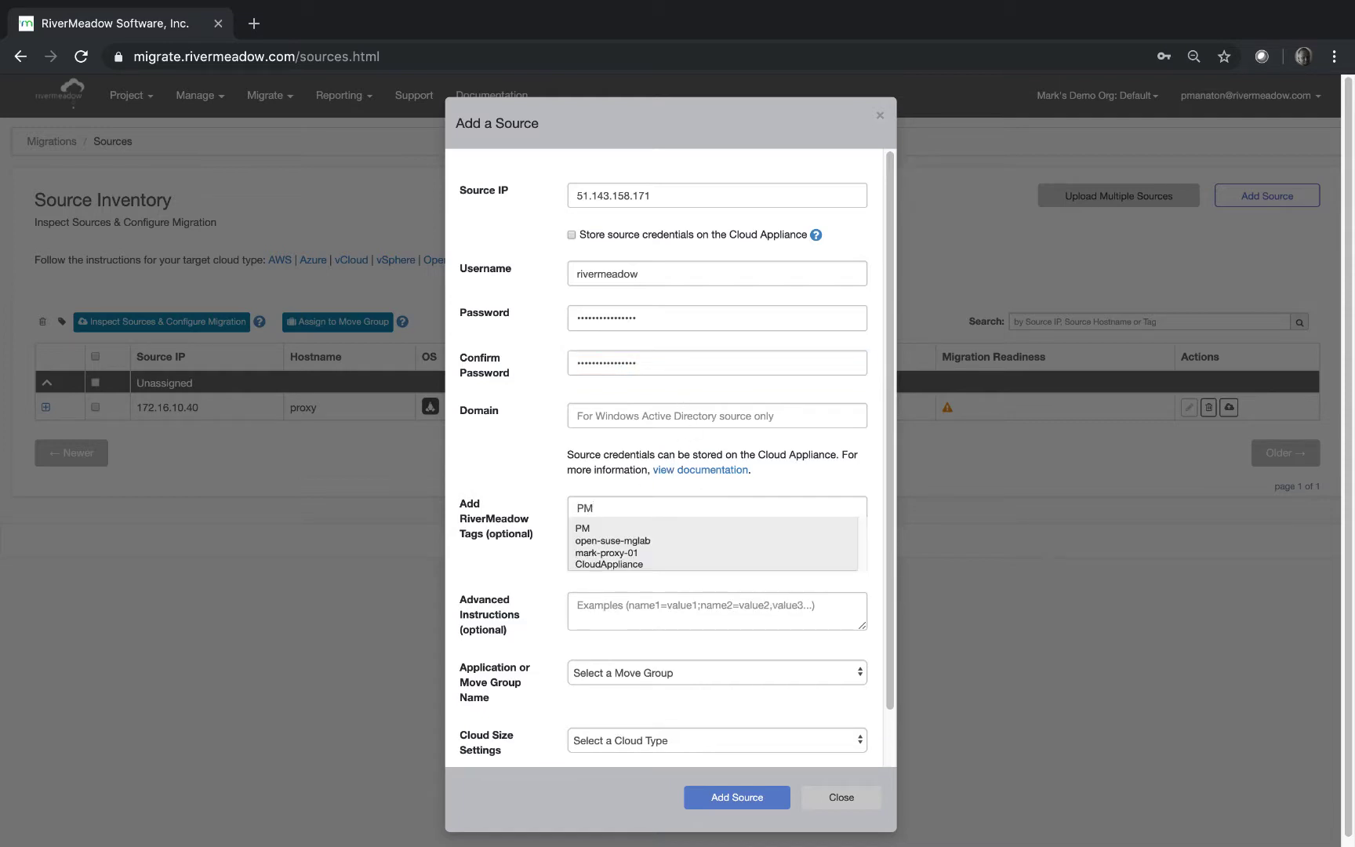
key(Return)
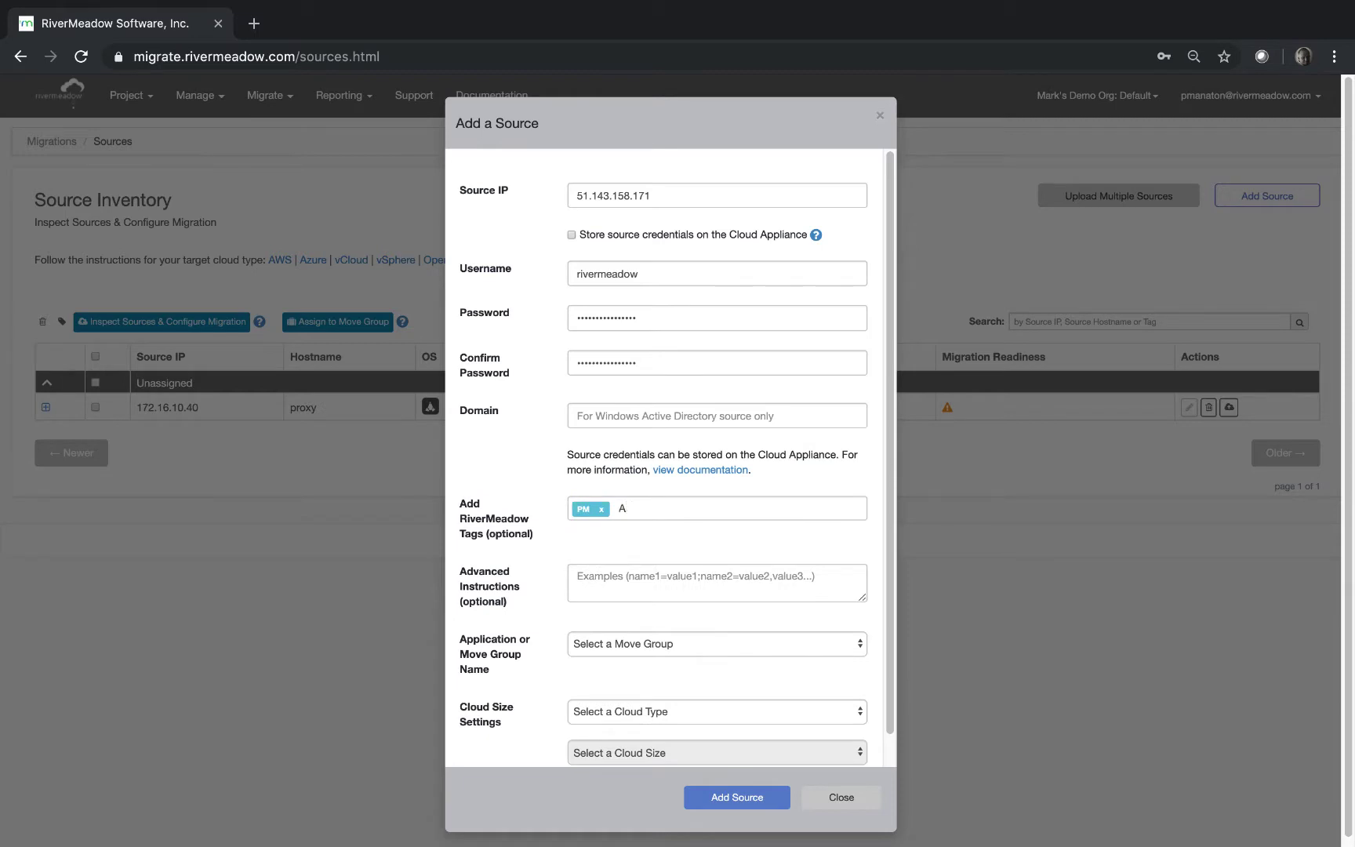
text(Azure)
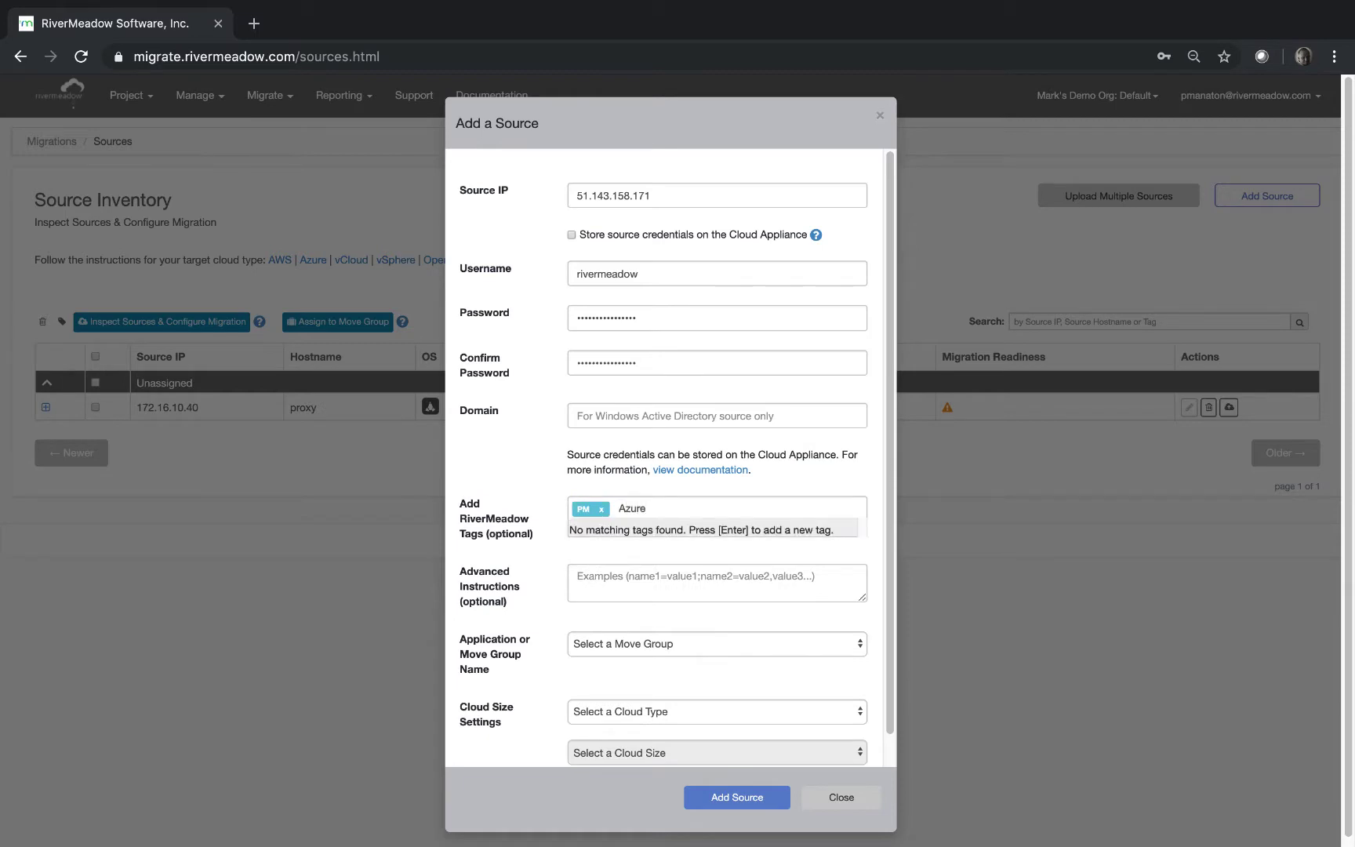
key(Return)
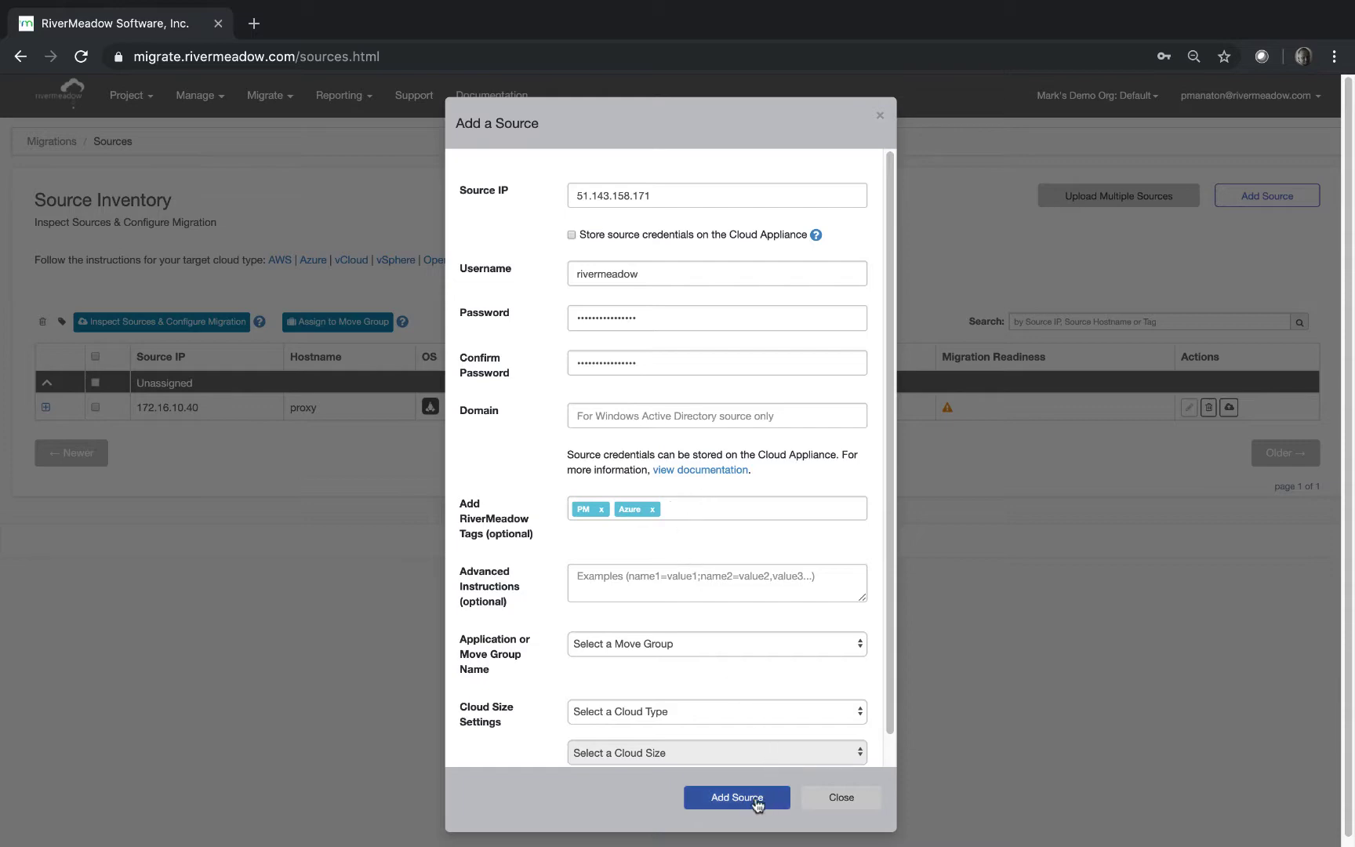
click(756, 799)
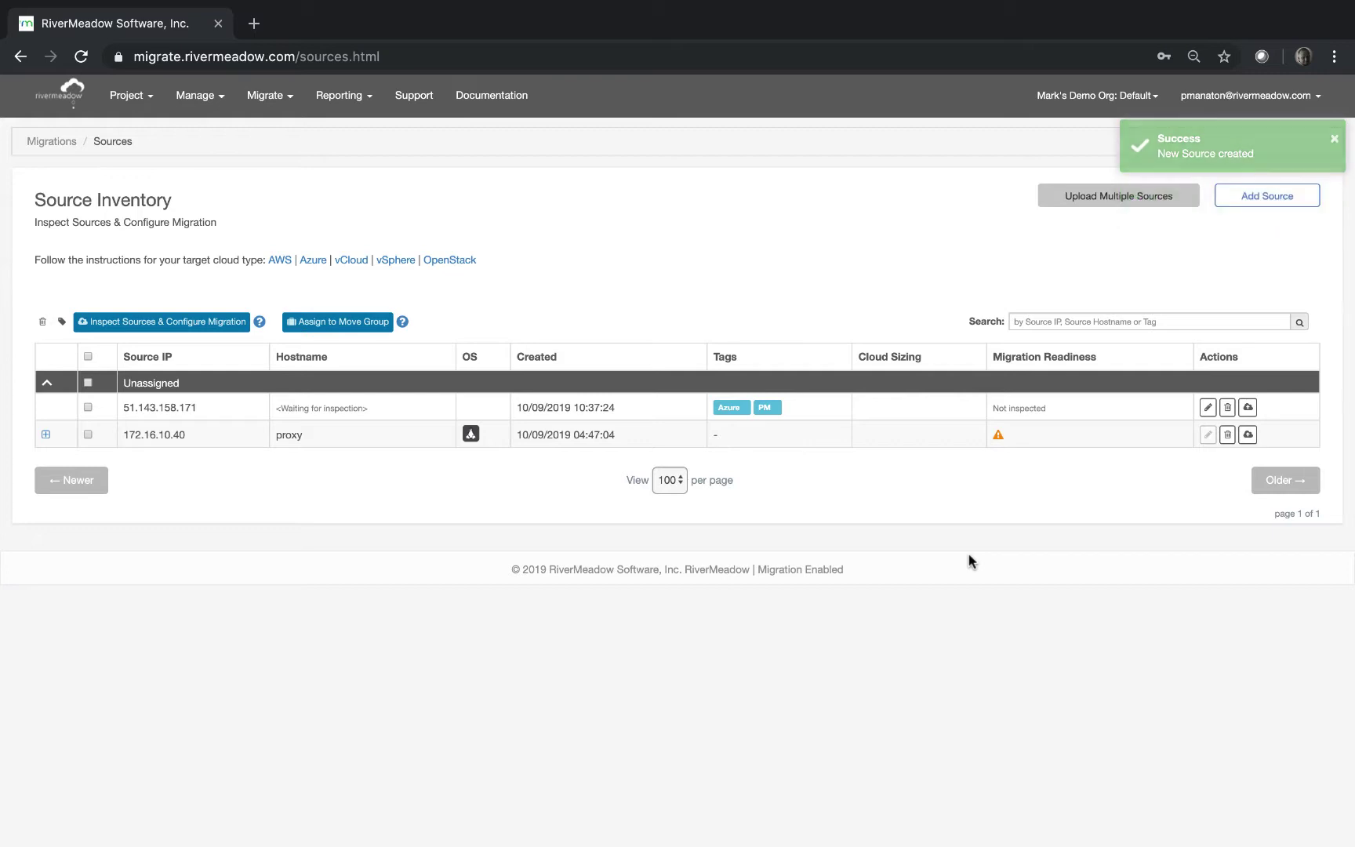
Check the new source's readiness for a Full Migration to mglab-vsphere.
click(1248, 407)
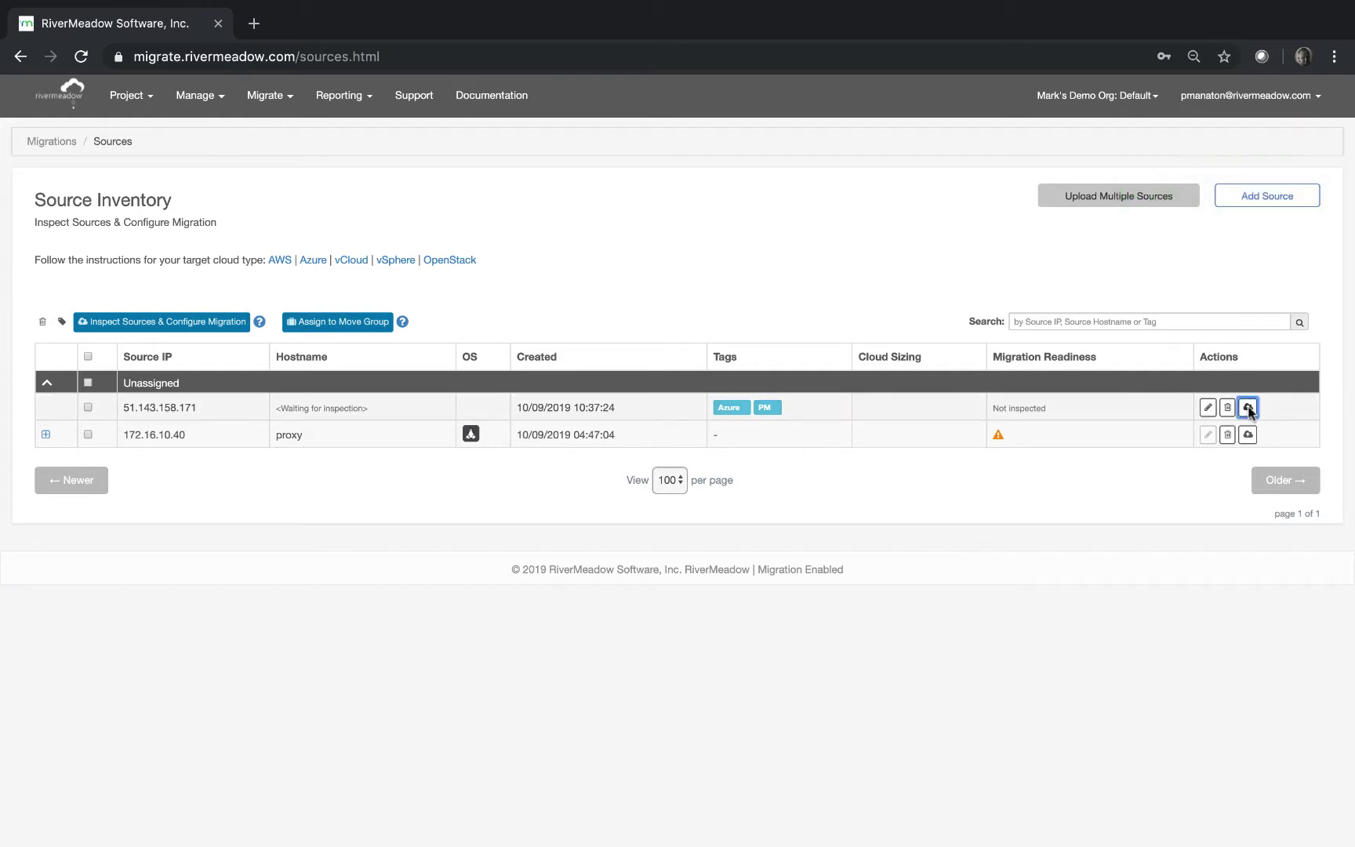
click(737, 193)
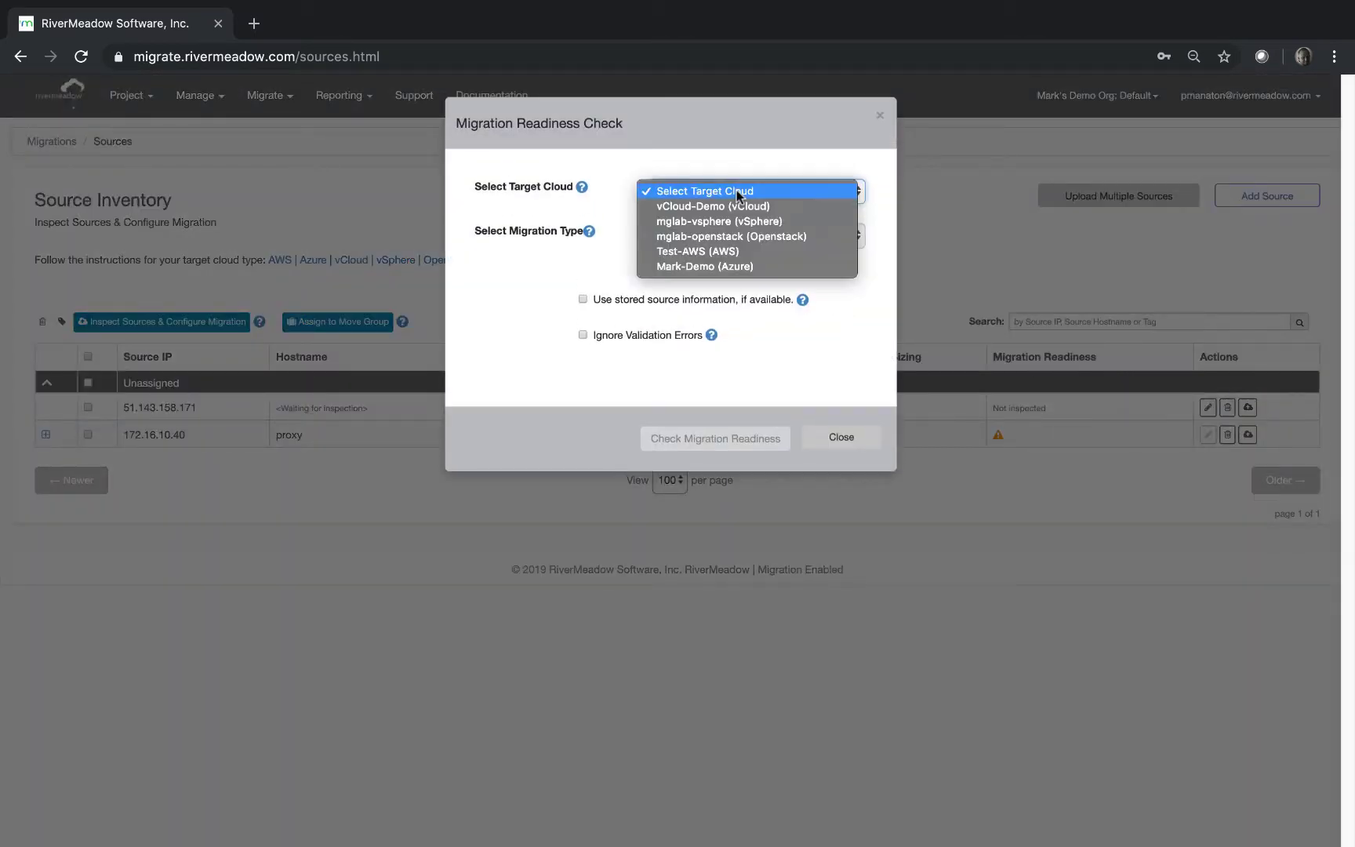
click(737, 221)
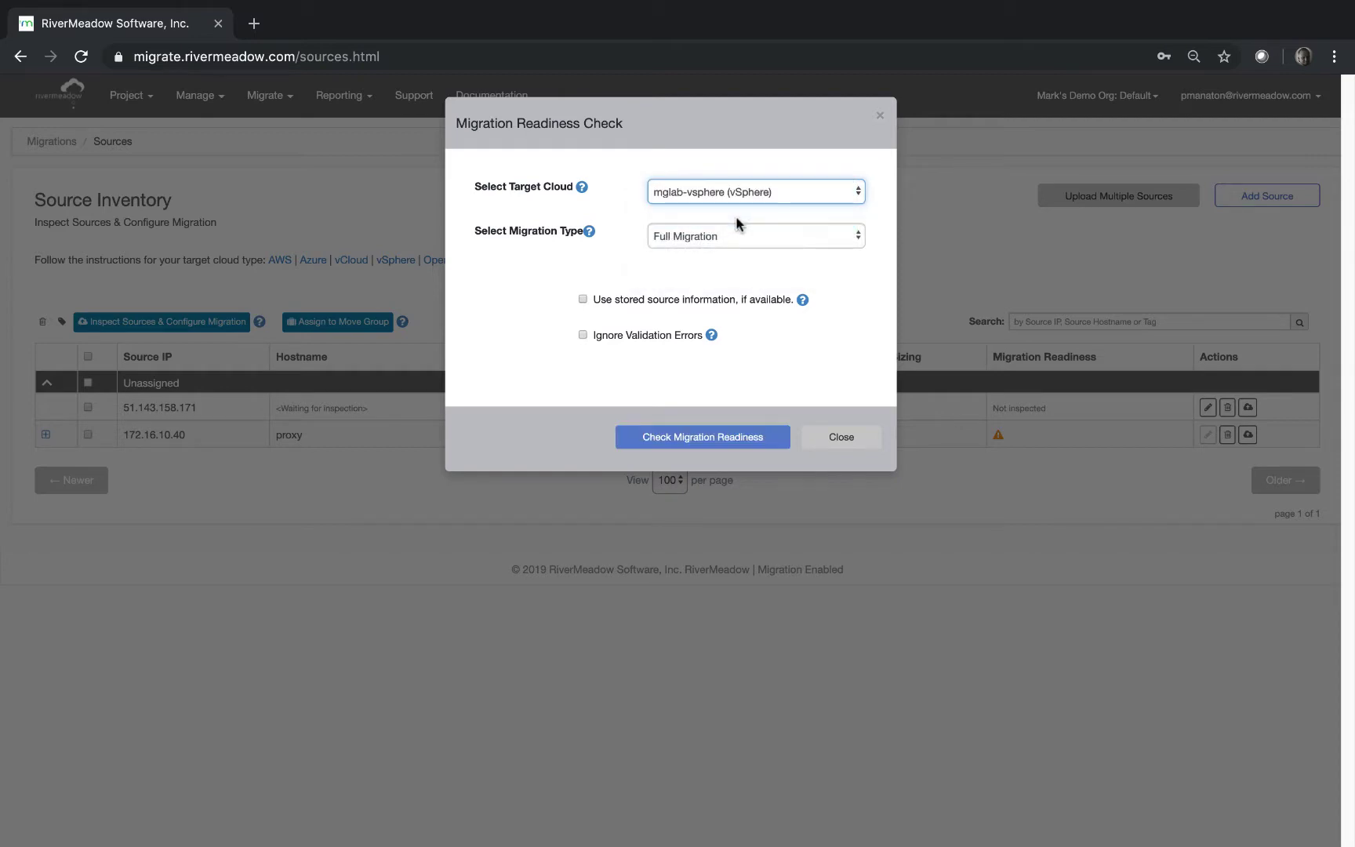
click(704, 236)
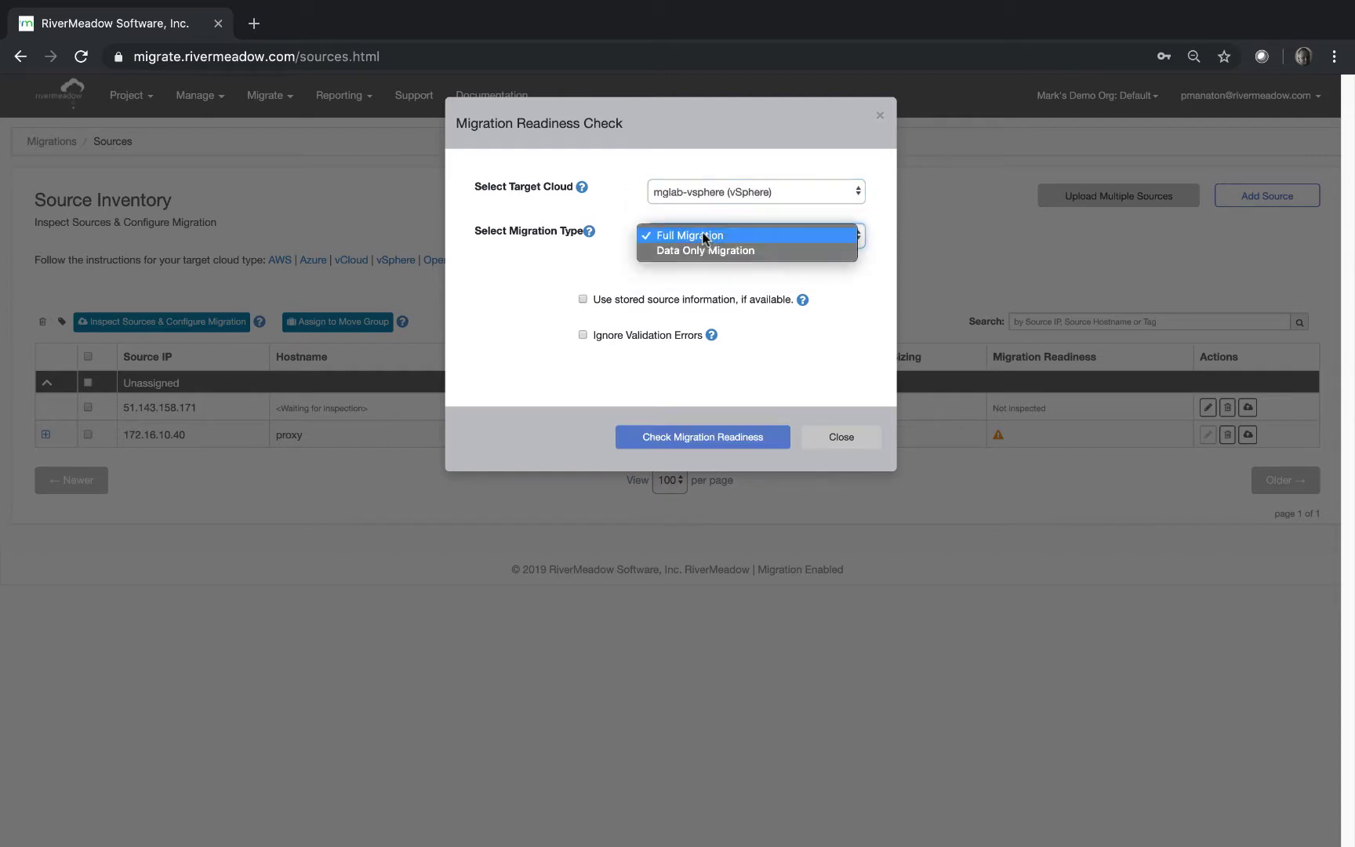
click(704, 237)
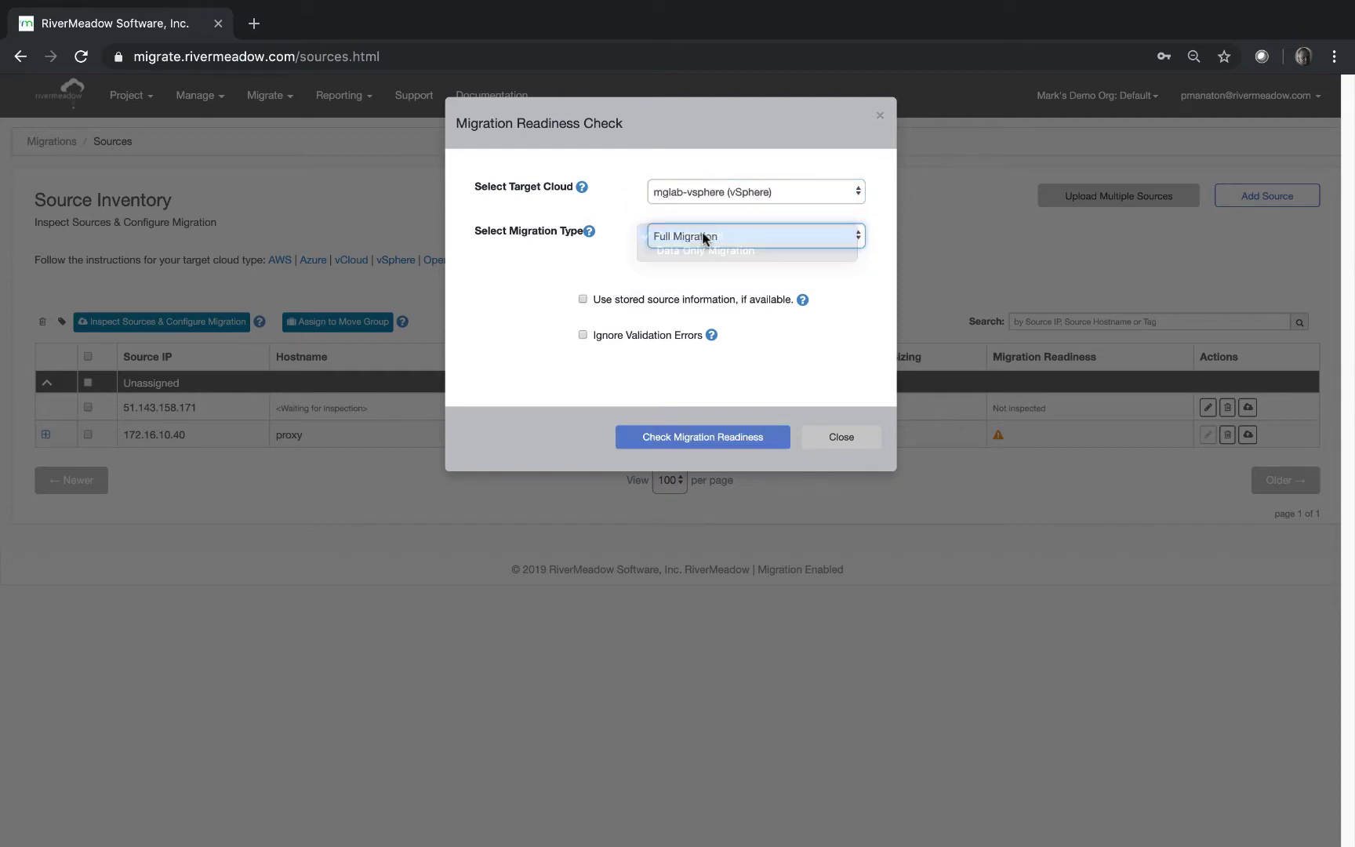
click(669, 436)
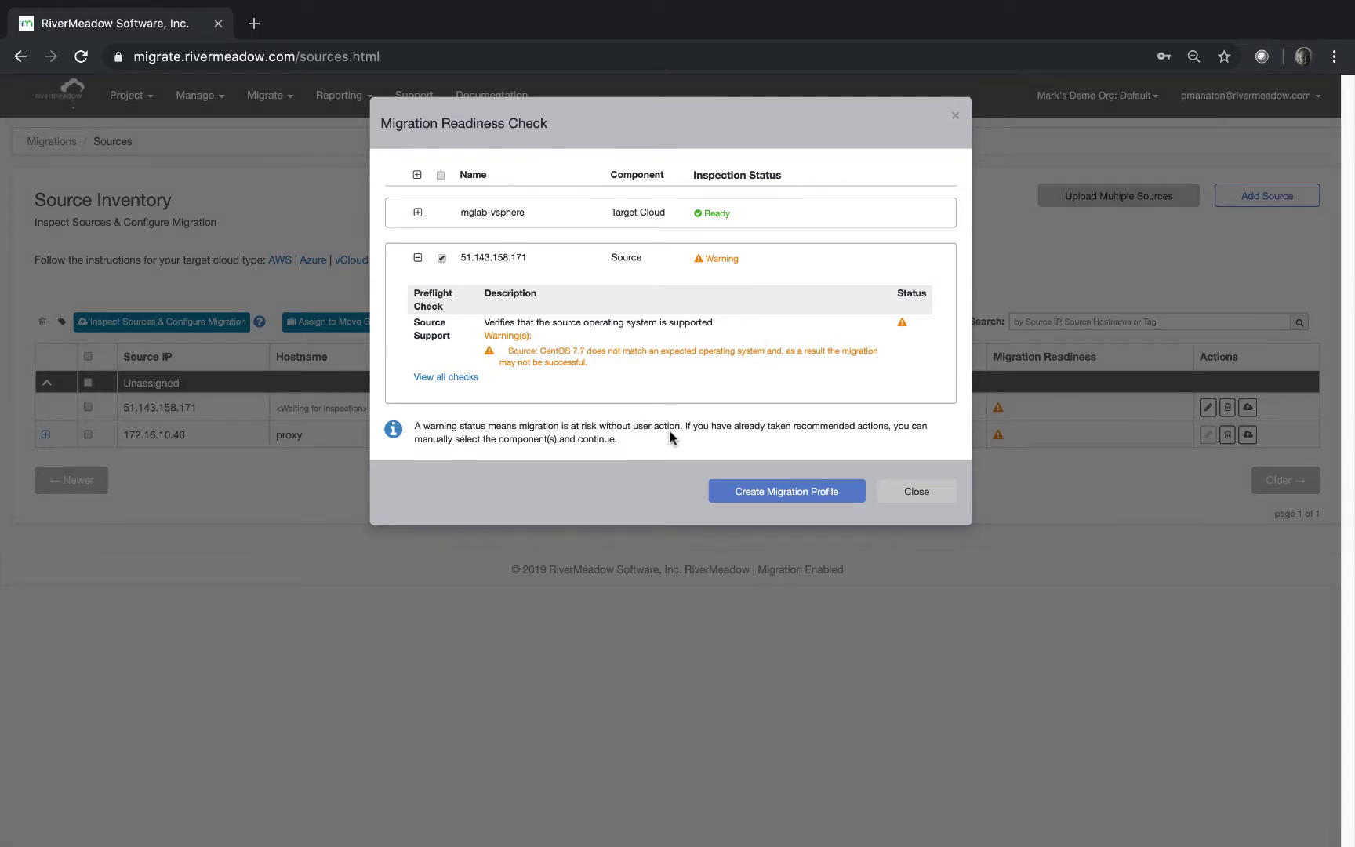
Expand all preflight check results for 51.143.158.171, then create a migration profile.
click(463, 377)
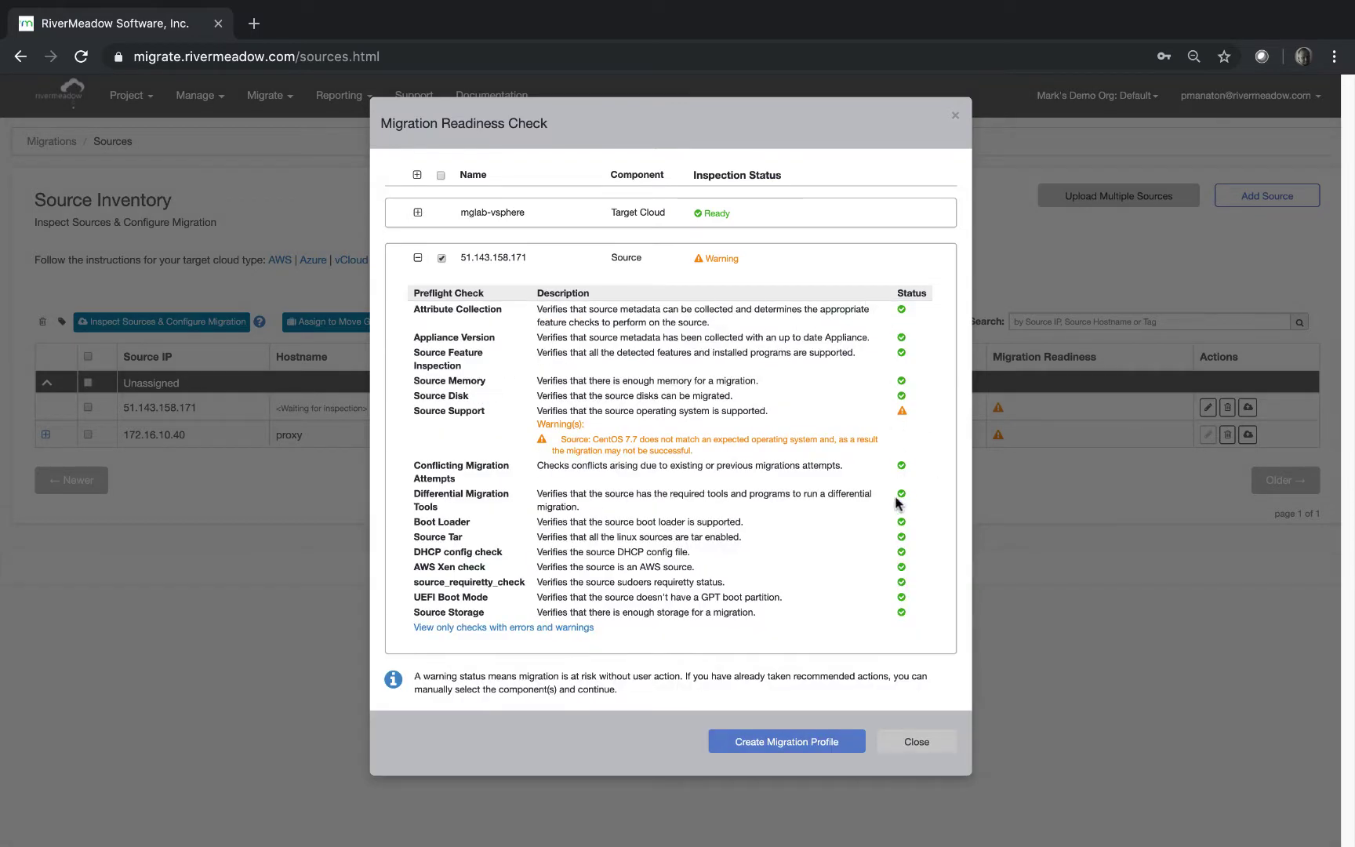
click(779, 747)
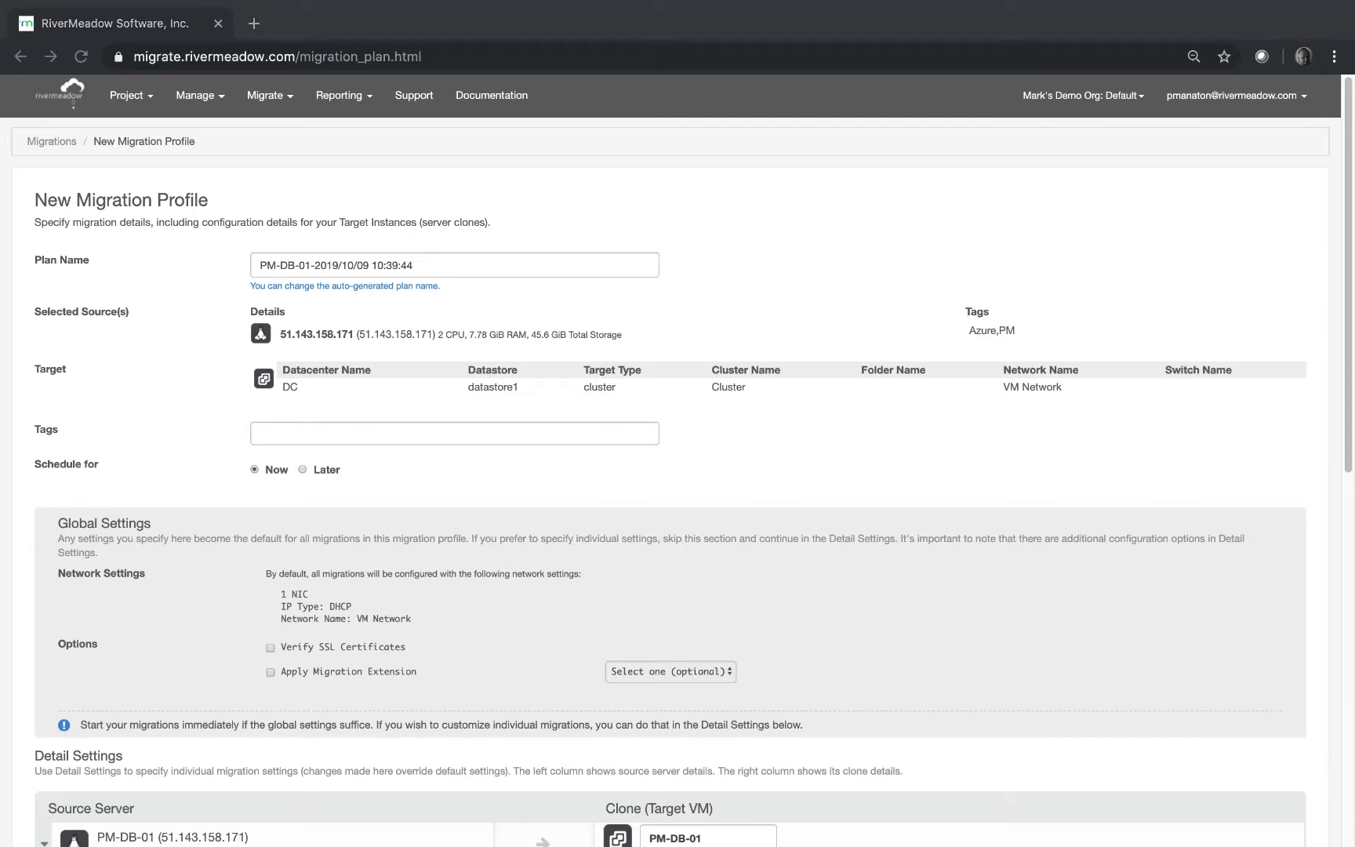
Leave CPU and memory un-overridden and enable destination network adapters (DHCP on VM Network).
click(1013, 546)
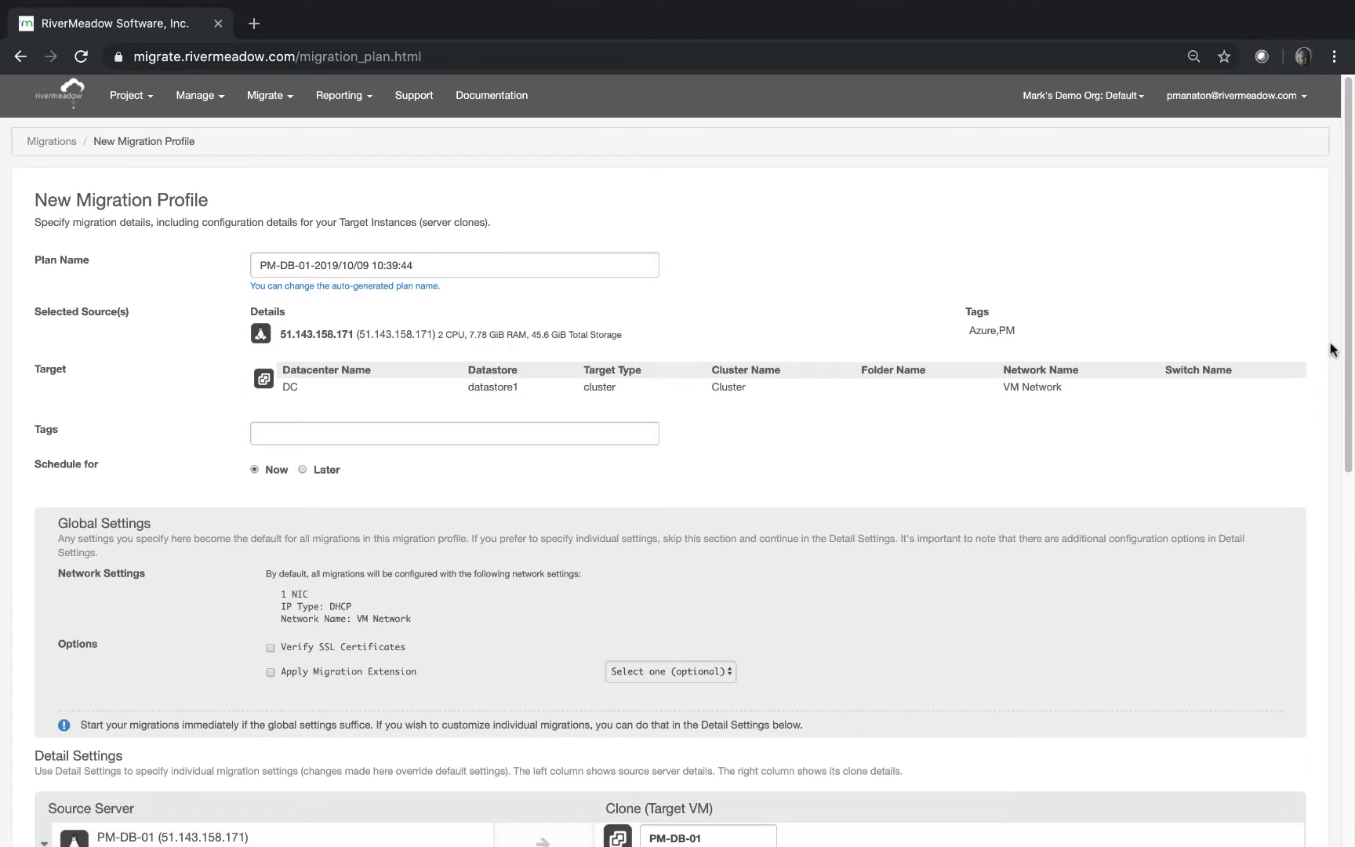
drag(1349, 345, 1349, 521)
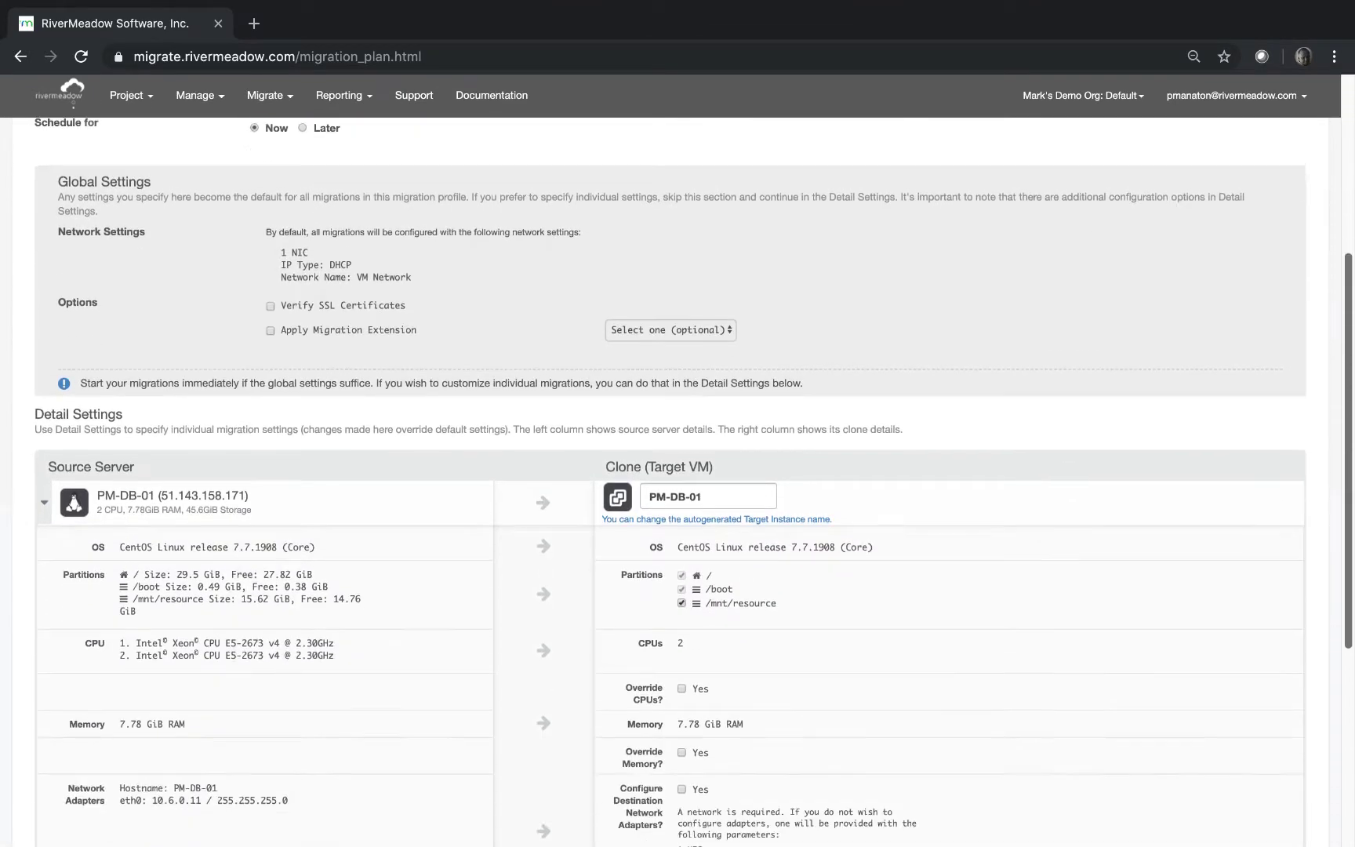
scroll(777, 361, down, 5)
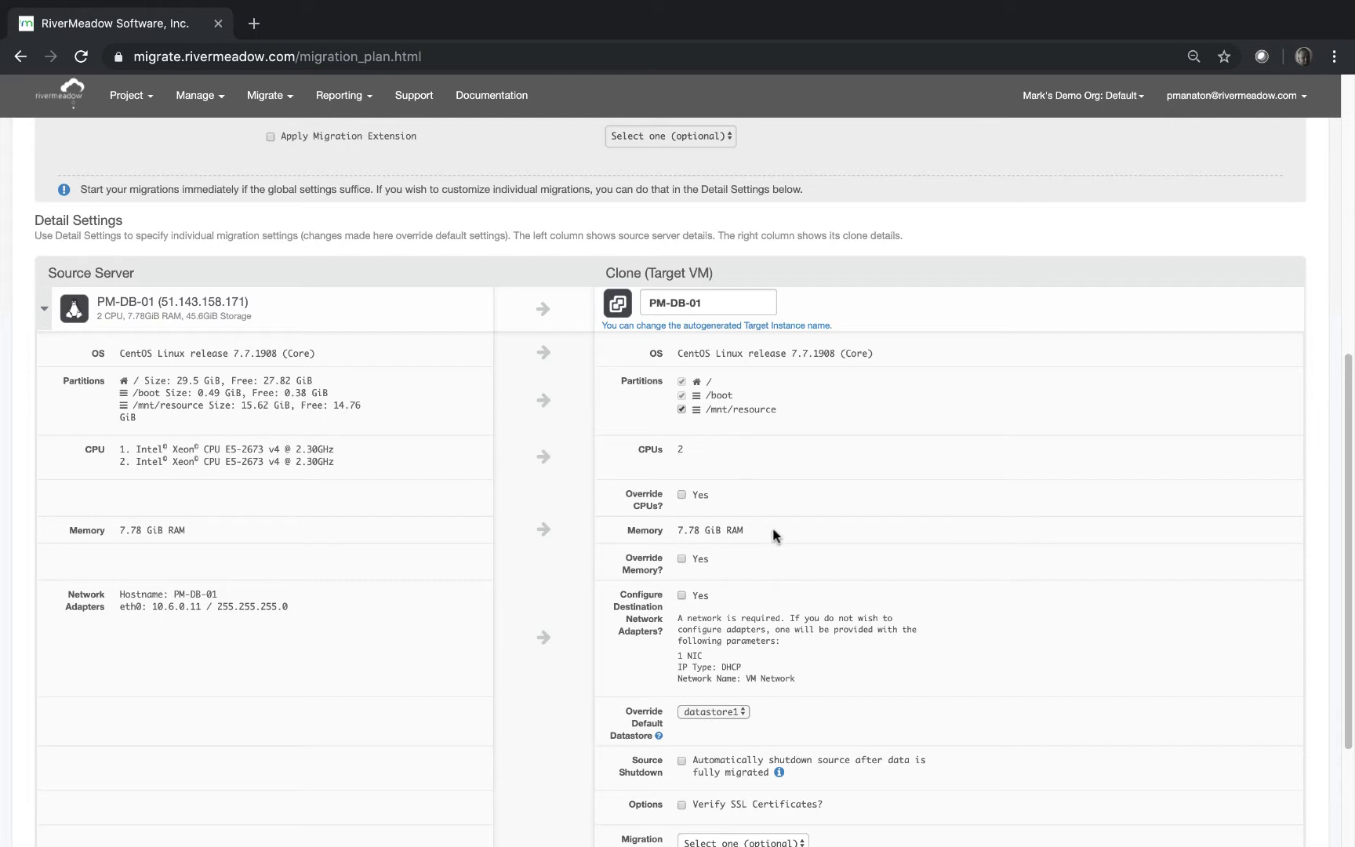
click(682, 494)
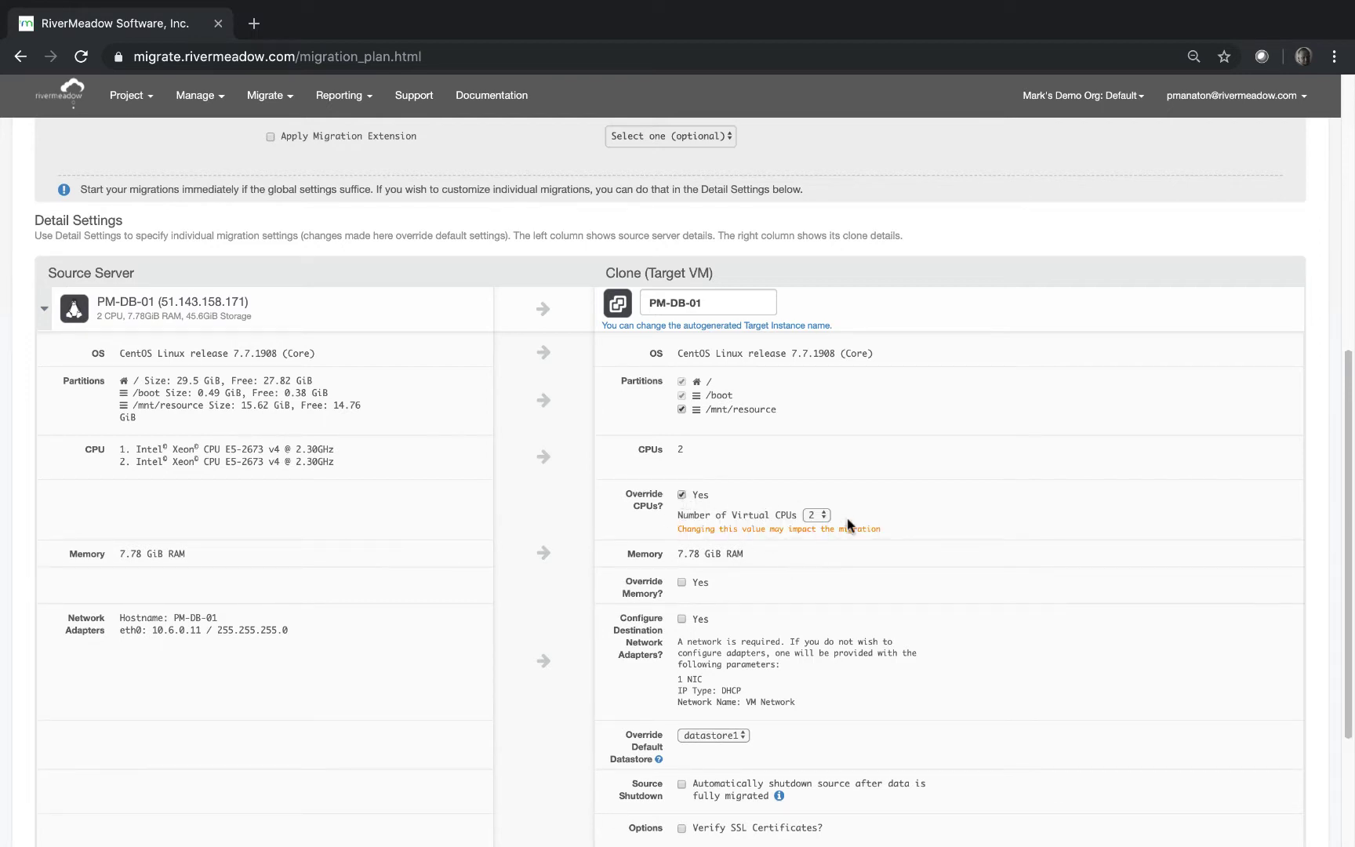
click(681, 495)
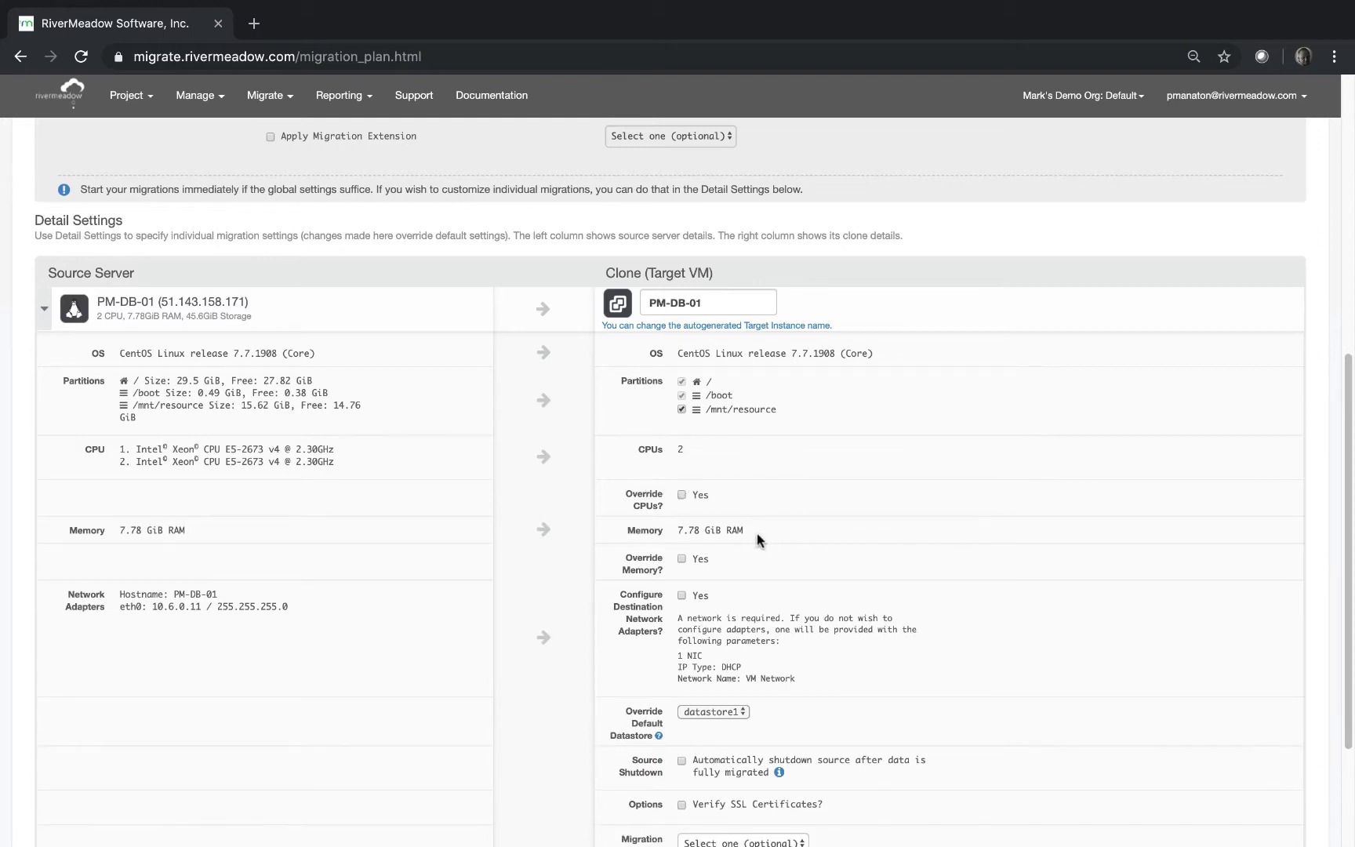
click(681, 558)
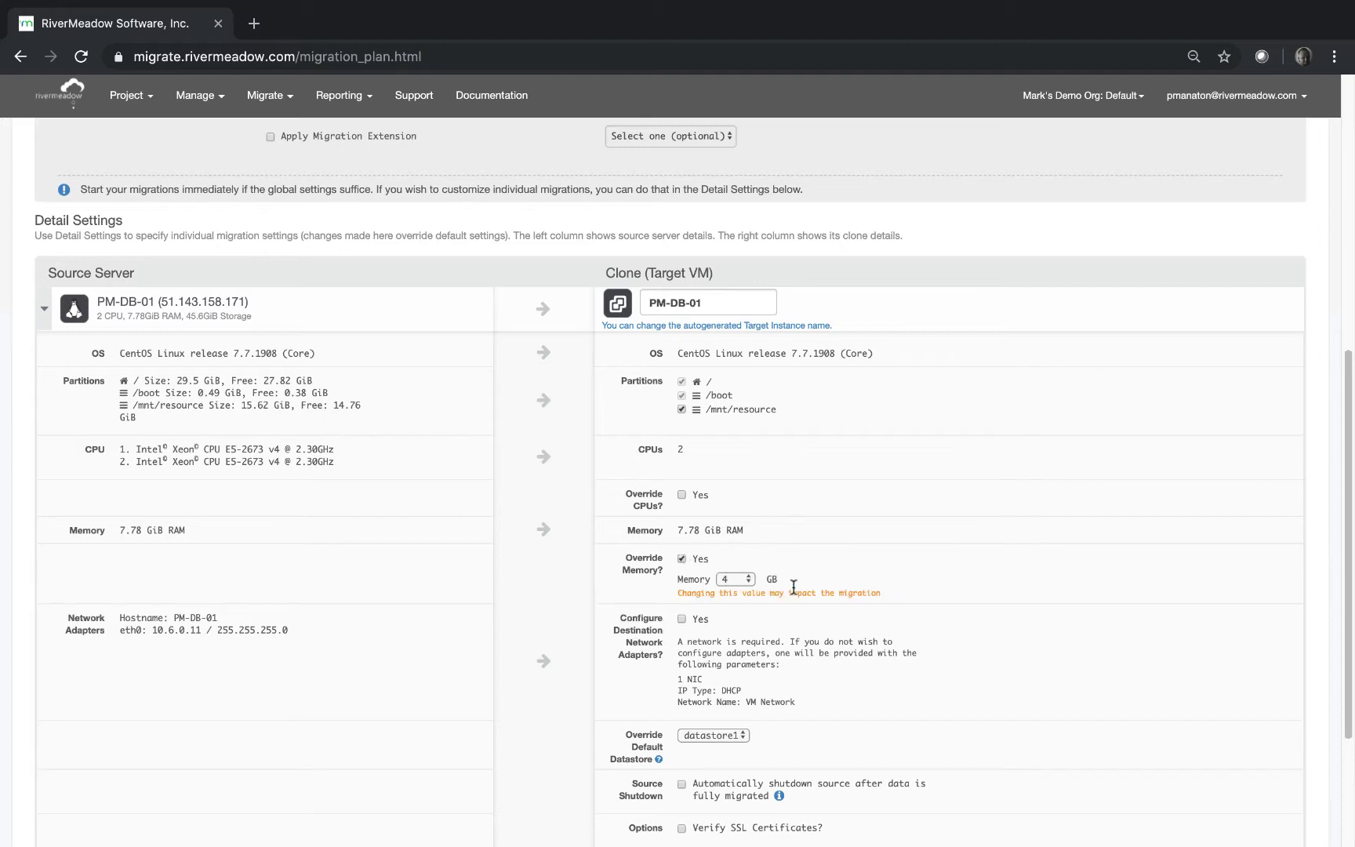
click(681, 559)
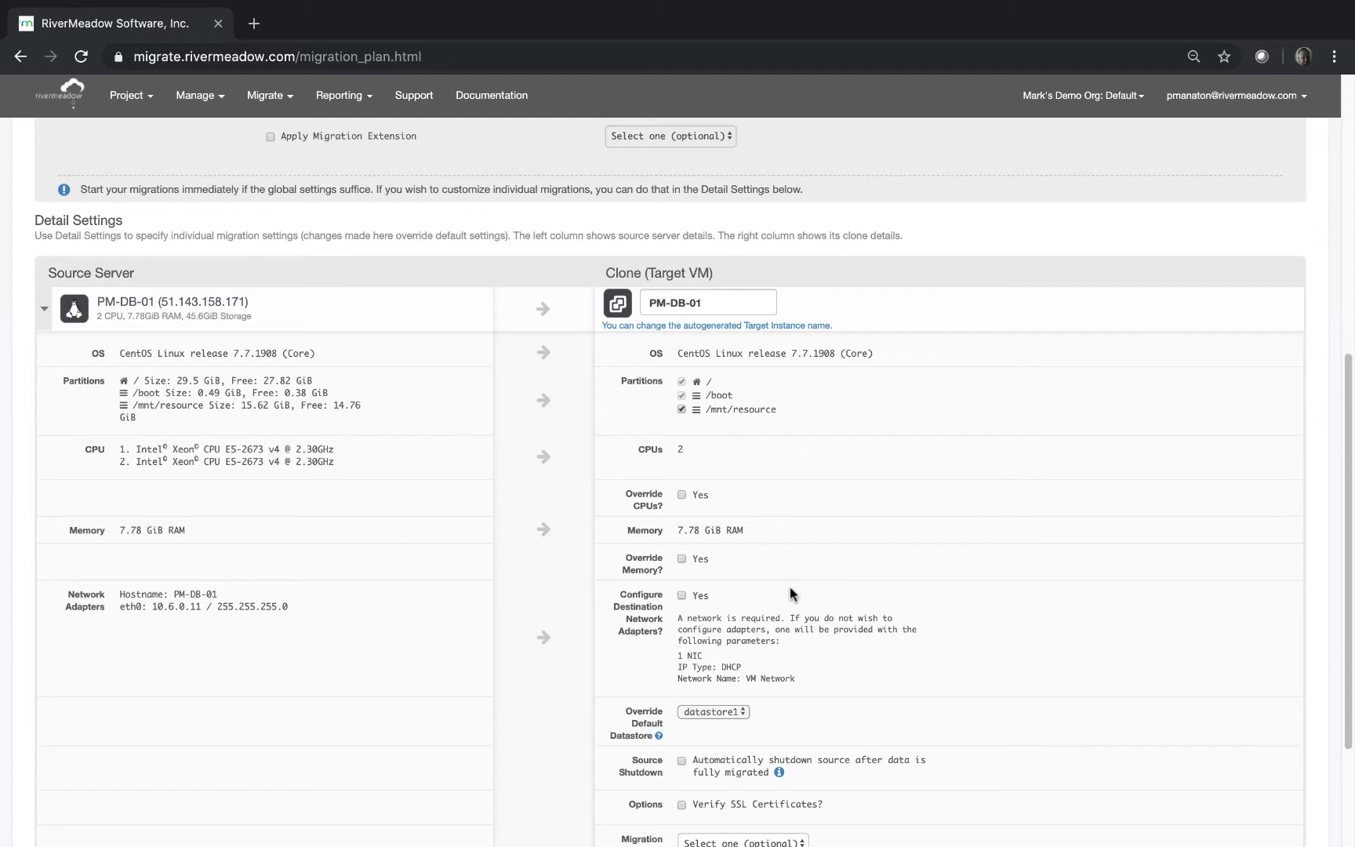
click(681, 595)
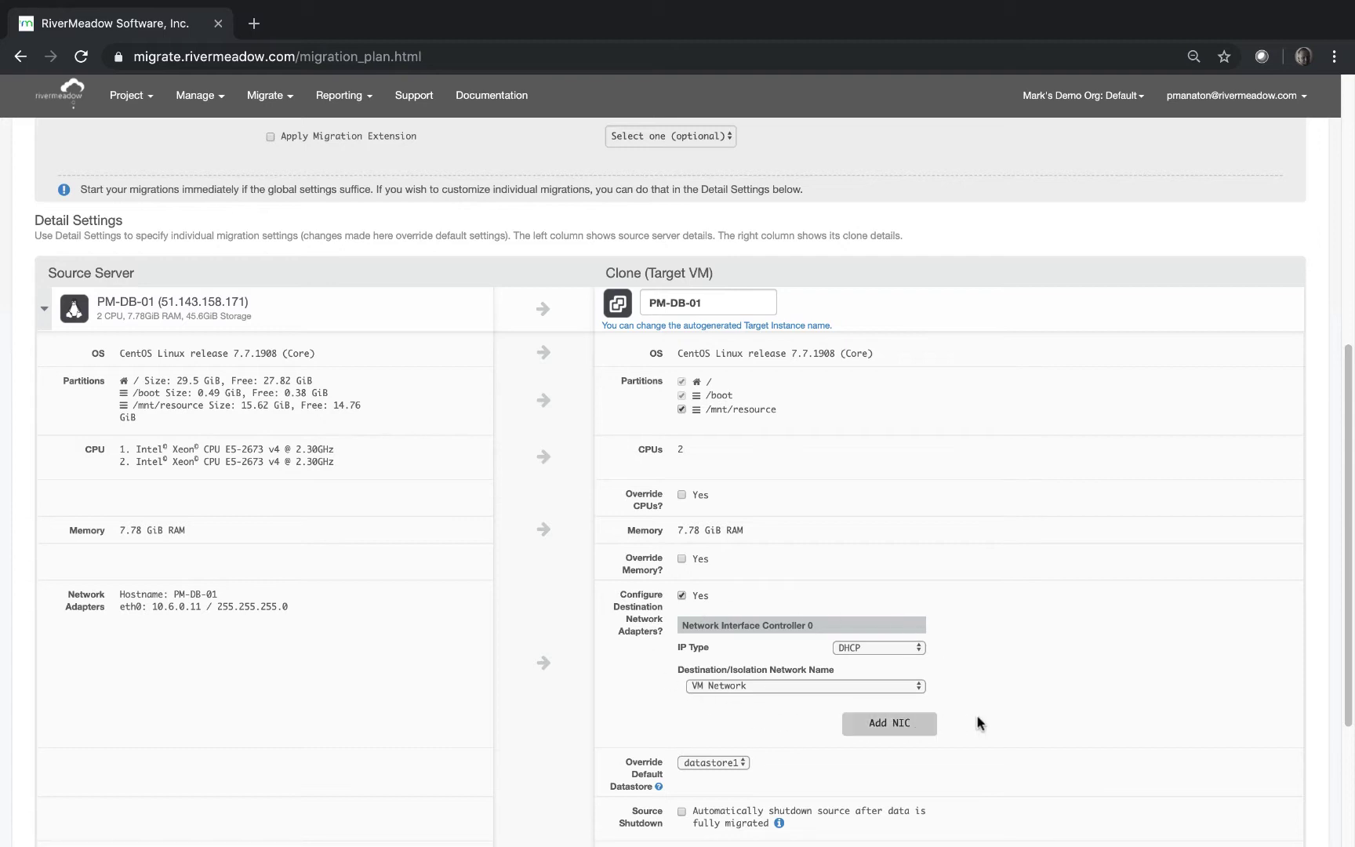
Keep datastore1 as the default datastore, leave migration extensions unset, and continue.
drag(1348, 427, 1349, 551)
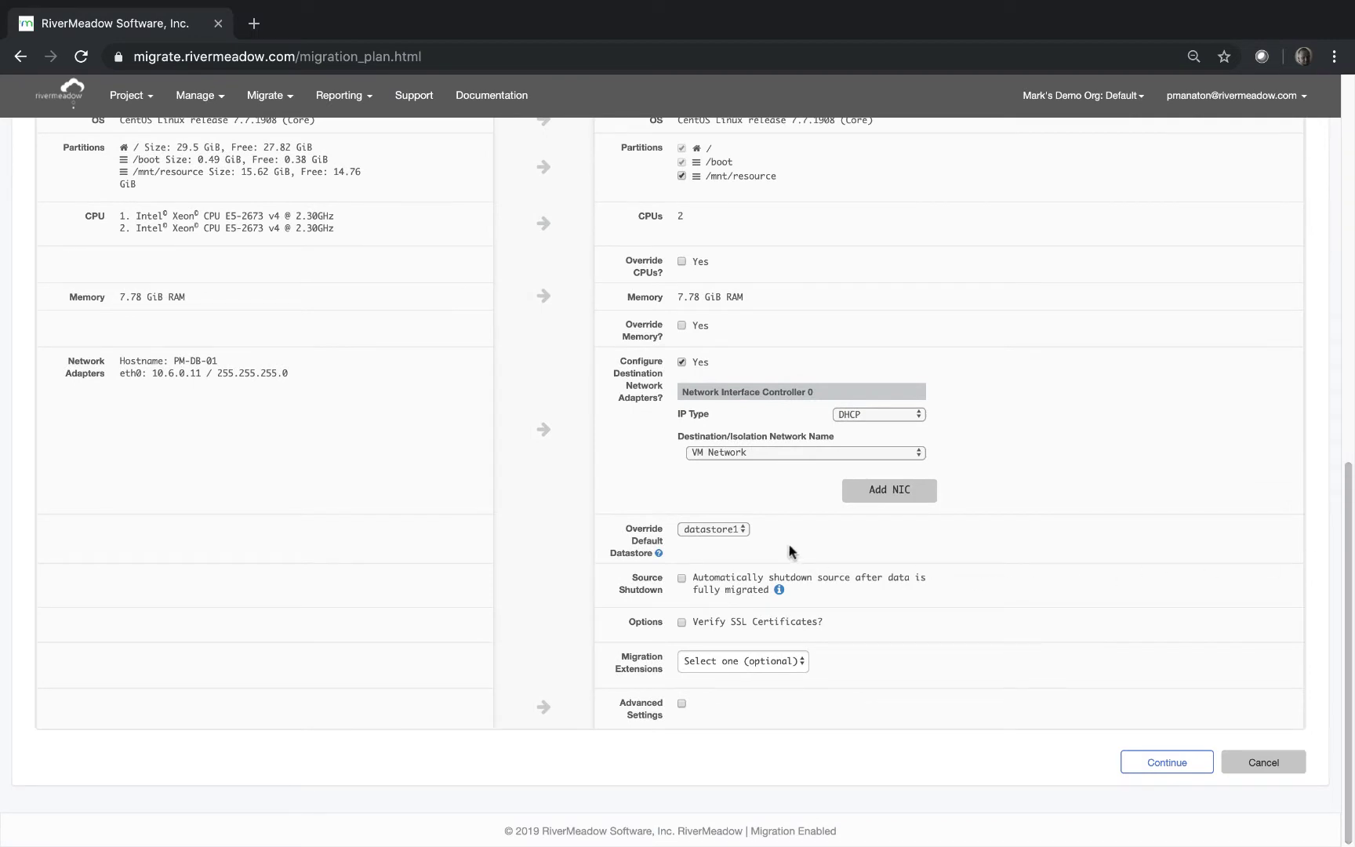
click(741, 529)
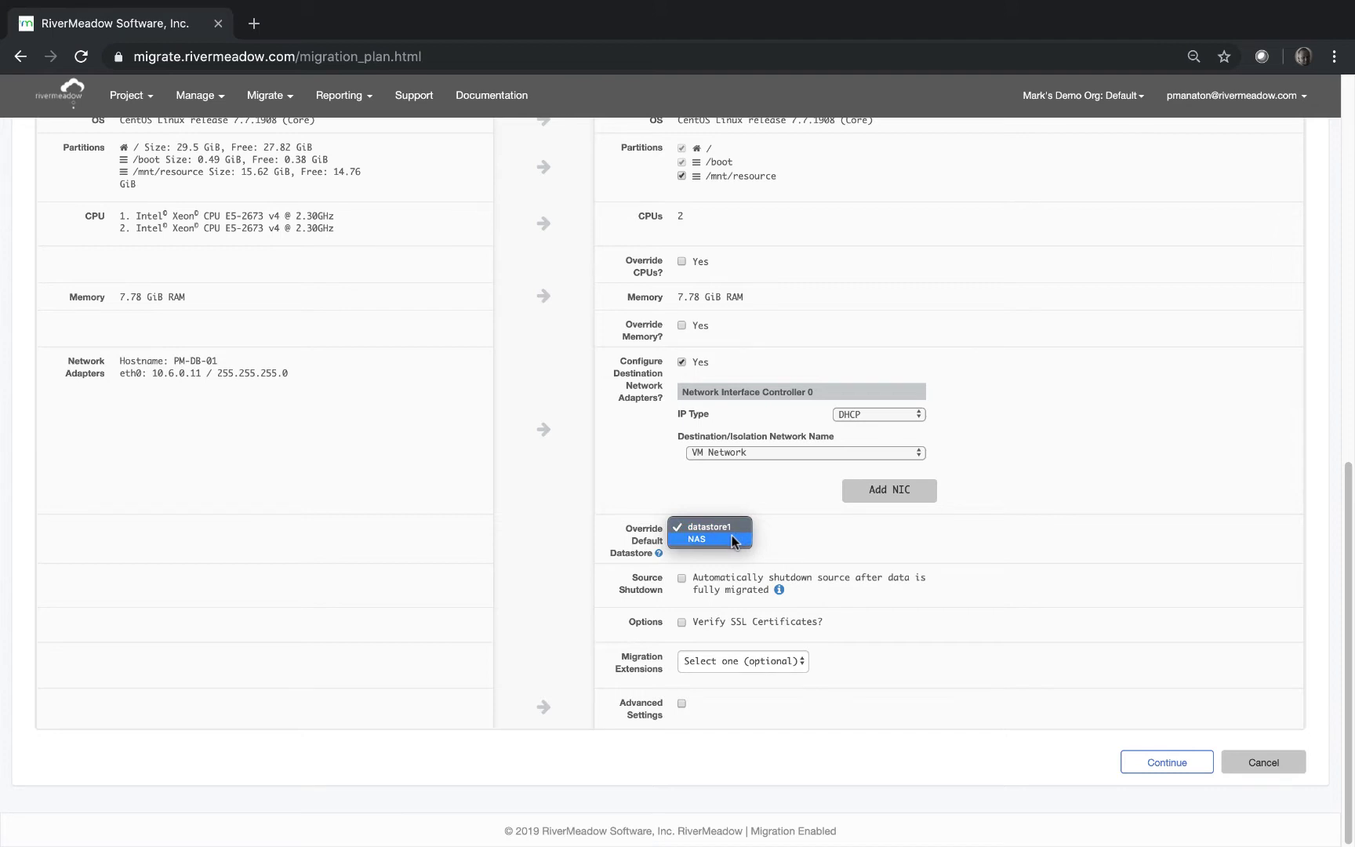
click(729, 532)
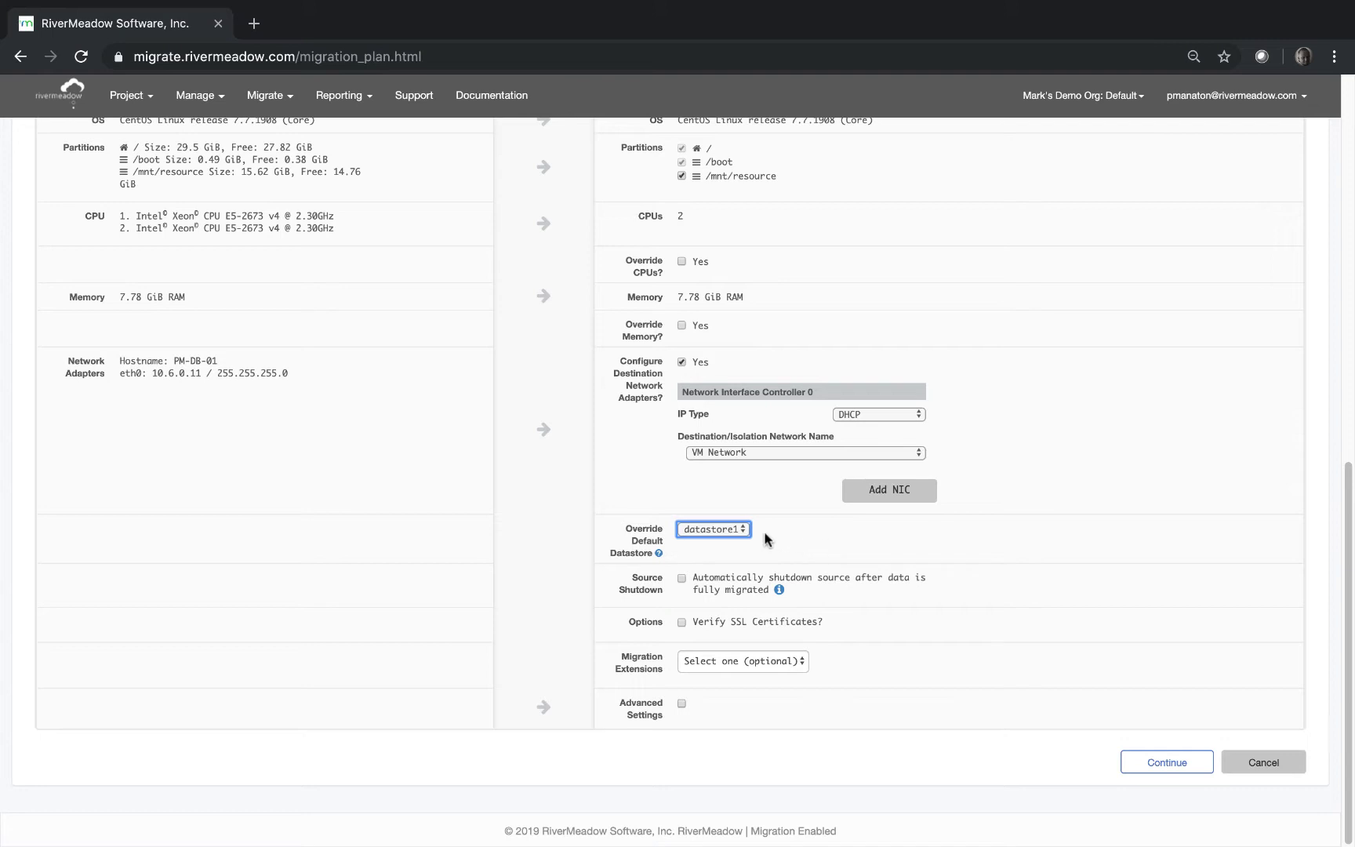
click(740, 530)
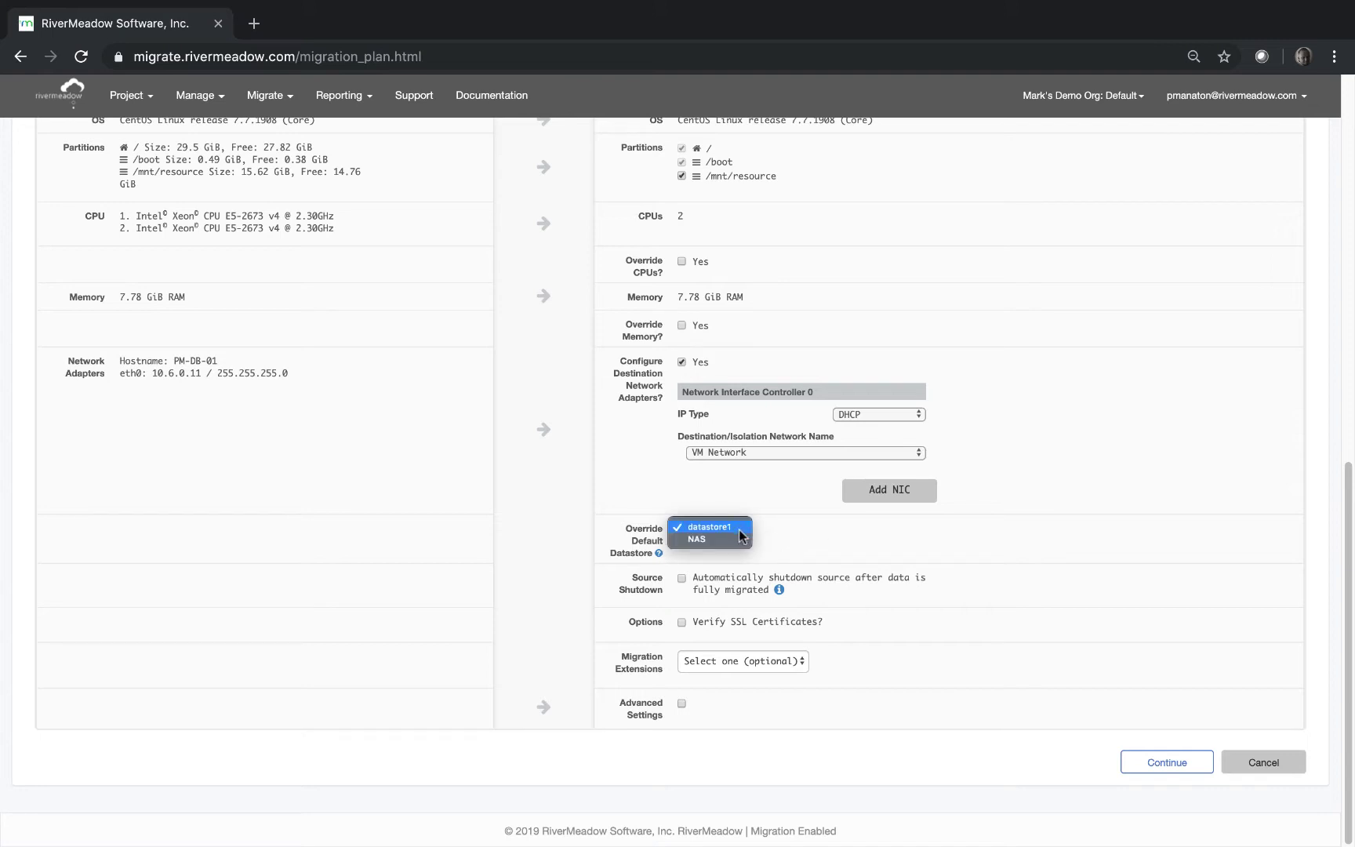
click(806, 529)
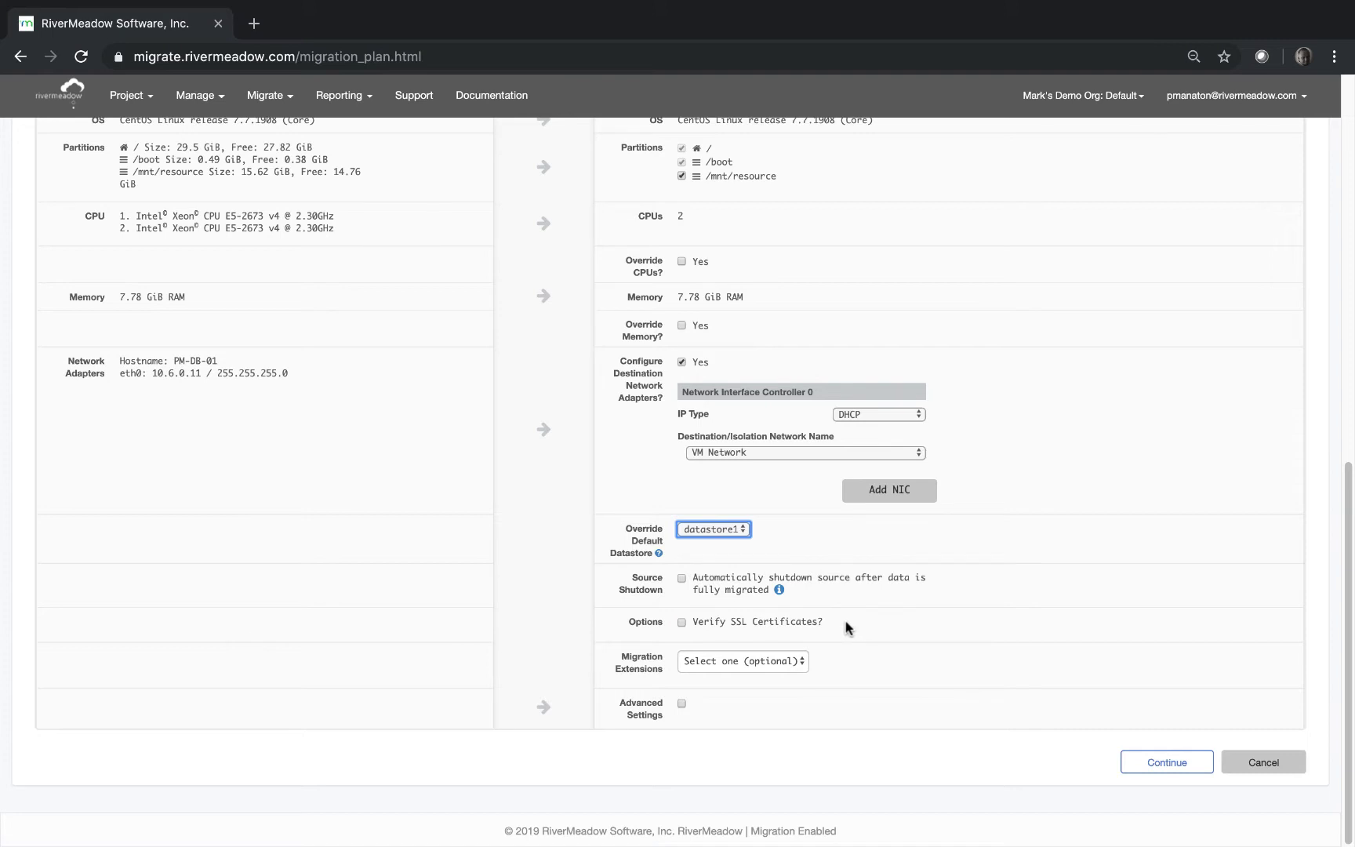
click(750, 662)
click(751, 660)
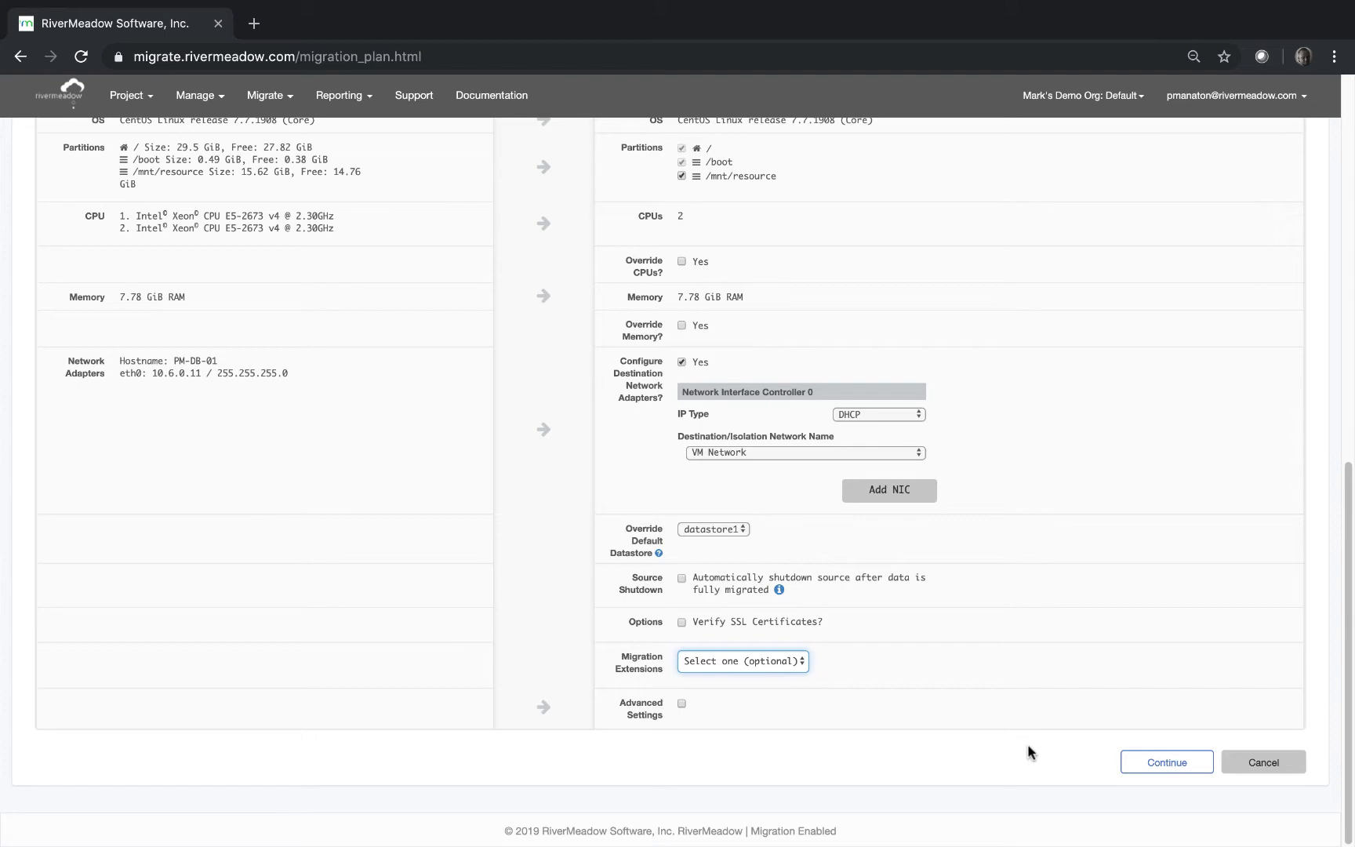
click(1173, 765)
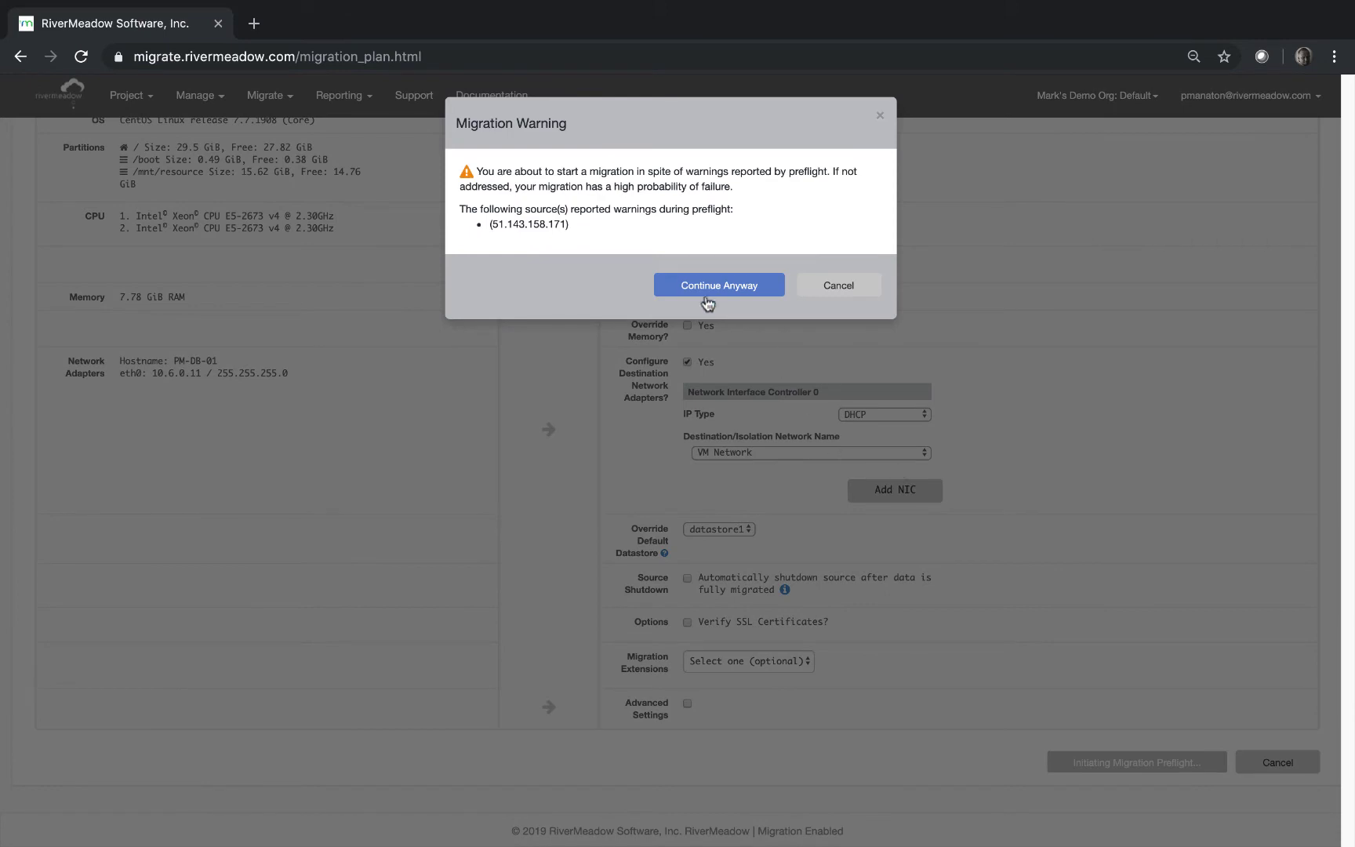
Continue anyway past the preflight warnings to launch the PM-DB-01 migration.
click(675, 284)
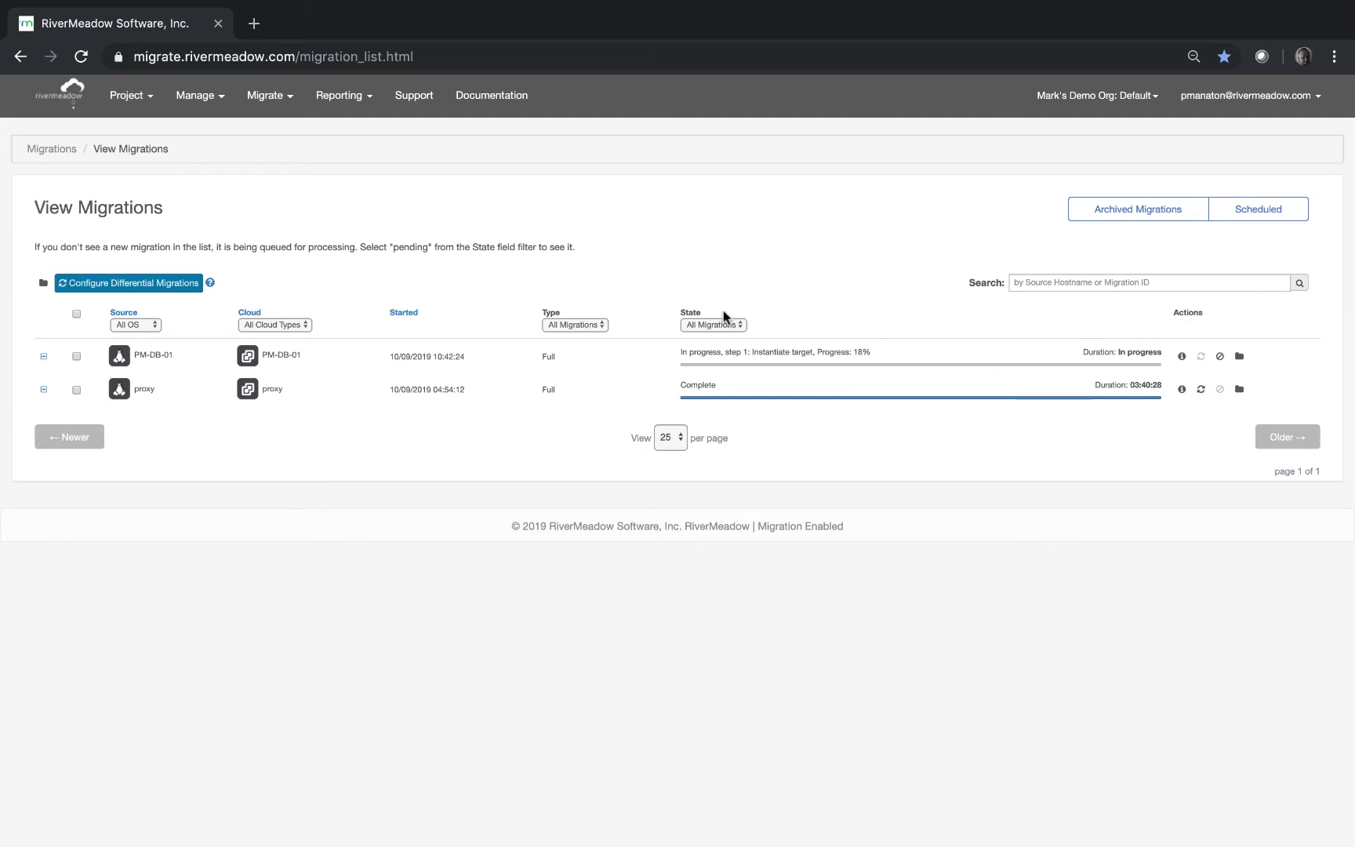
Review the PM-DB-01 migration steps in its details, then close back to View Migrations.
click(1182, 356)
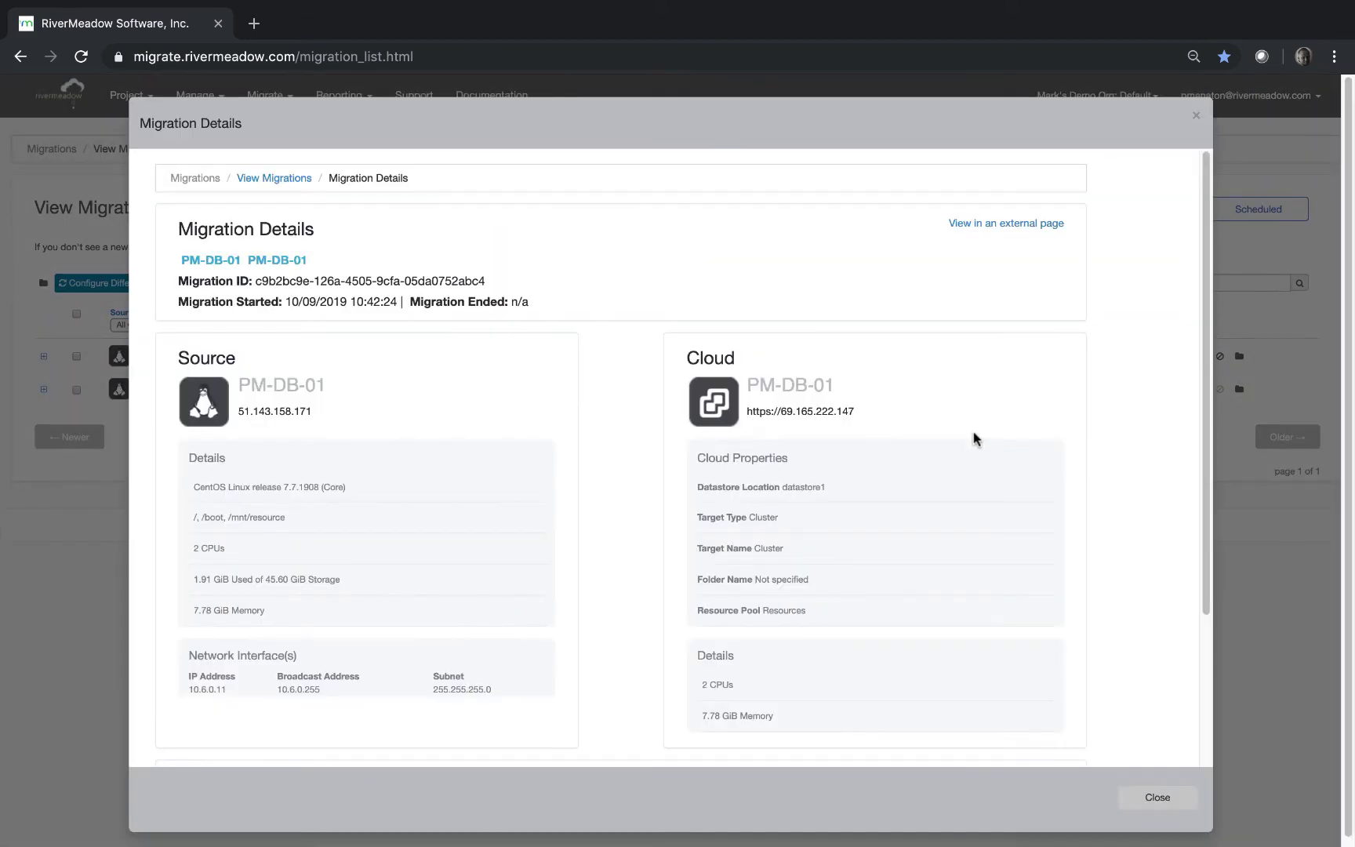
scroll(976, 441, down, 3)
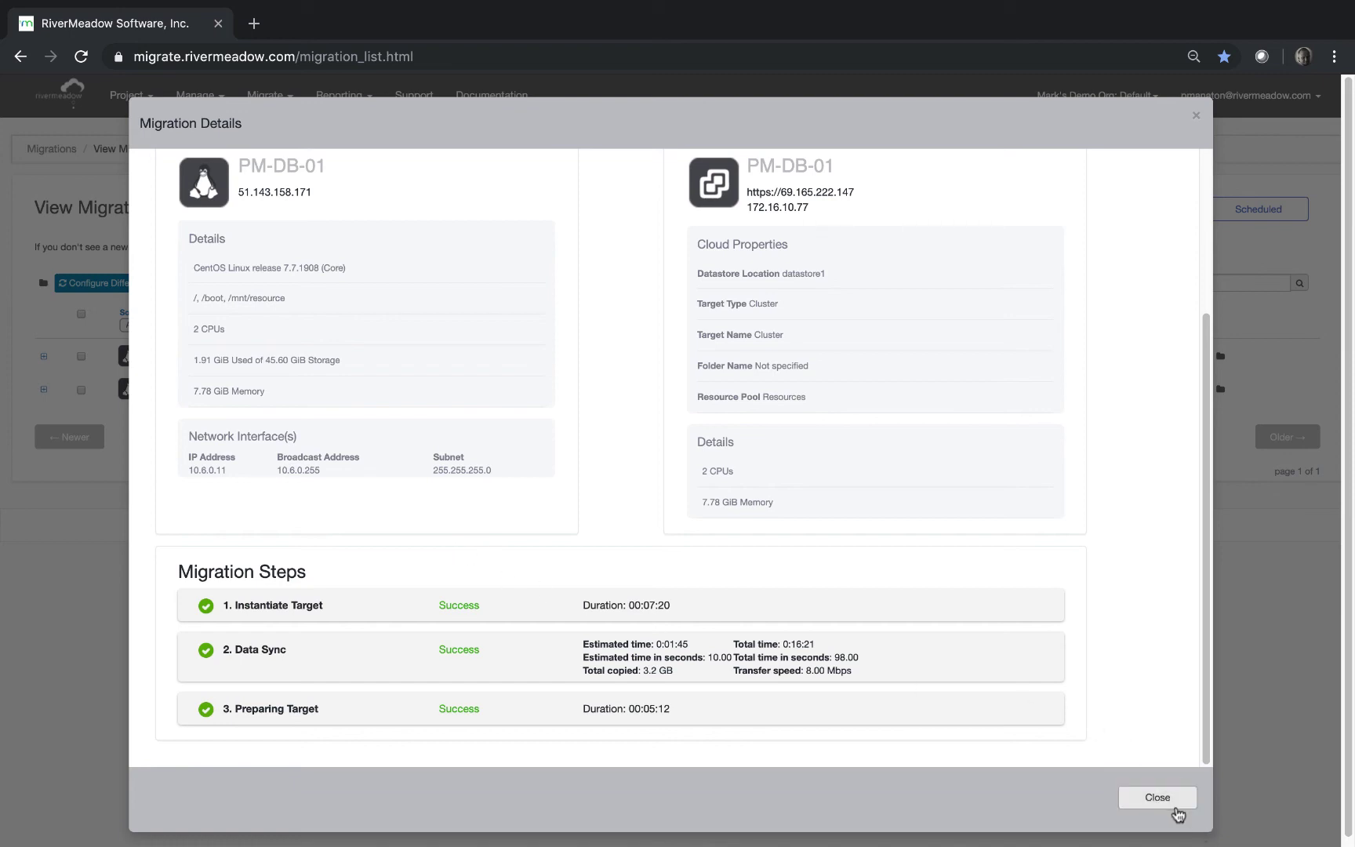
click(1173, 803)
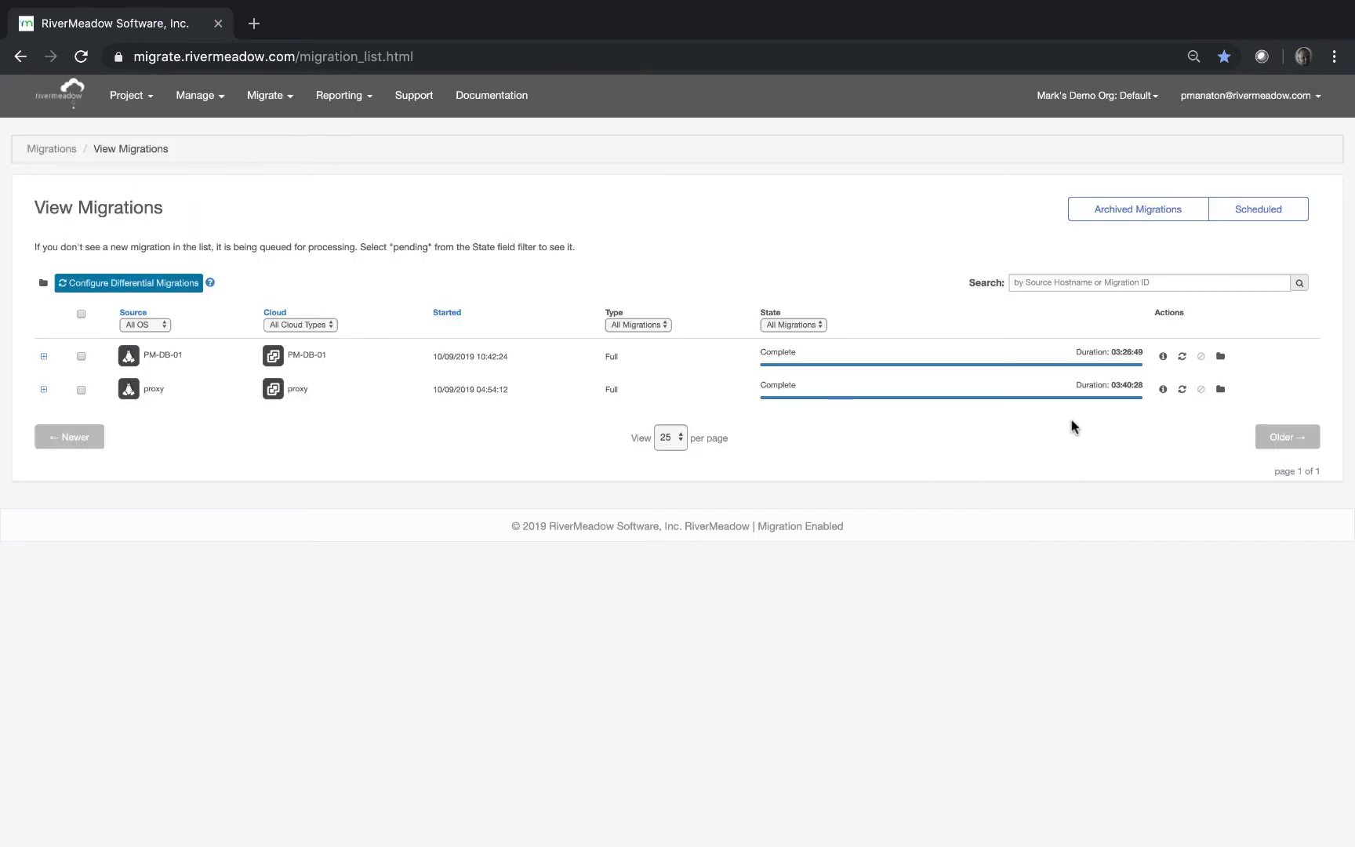